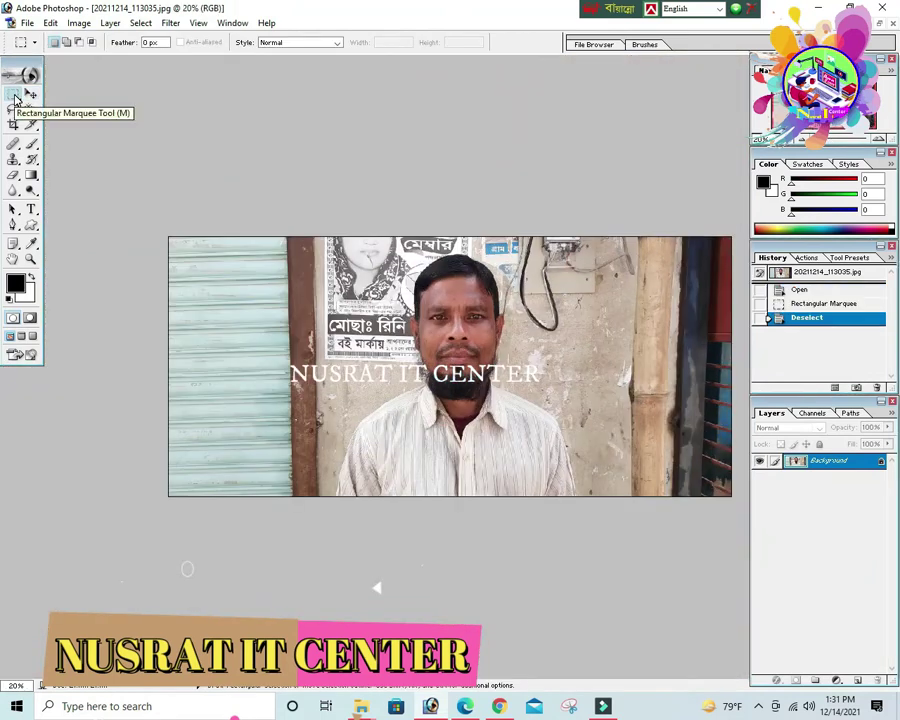
Select the full-height area around the man with a rectangular marquee, rotate it about 2.1° clockwise, and deselect
{"action": "left_click_drag", "start_coordinate": [517, 546], "coordinate": [627, 620]}
{"action": "key", "text": "ctrl+t"}
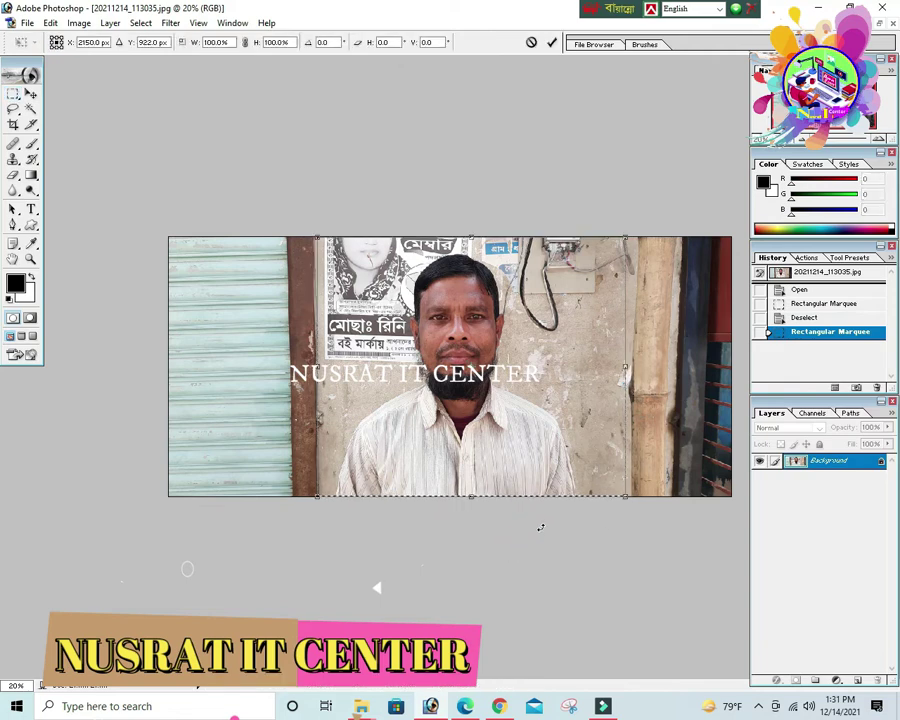
{"action": "left_click_drag", "start_coordinate": [624, 527], "coordinate": [628, 542]}
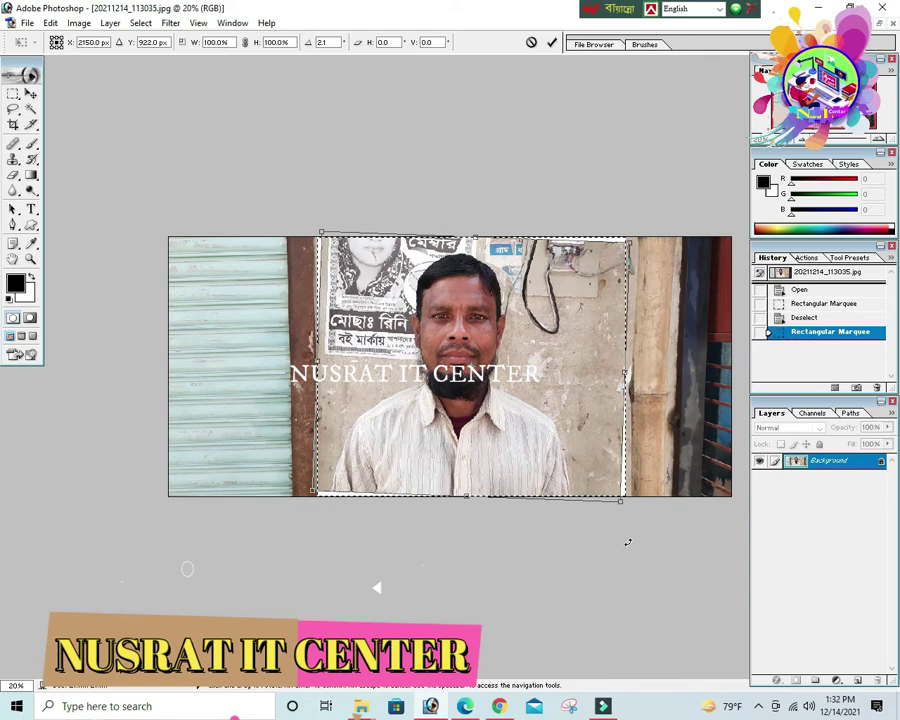
{"action": "key", "text": "Return"}
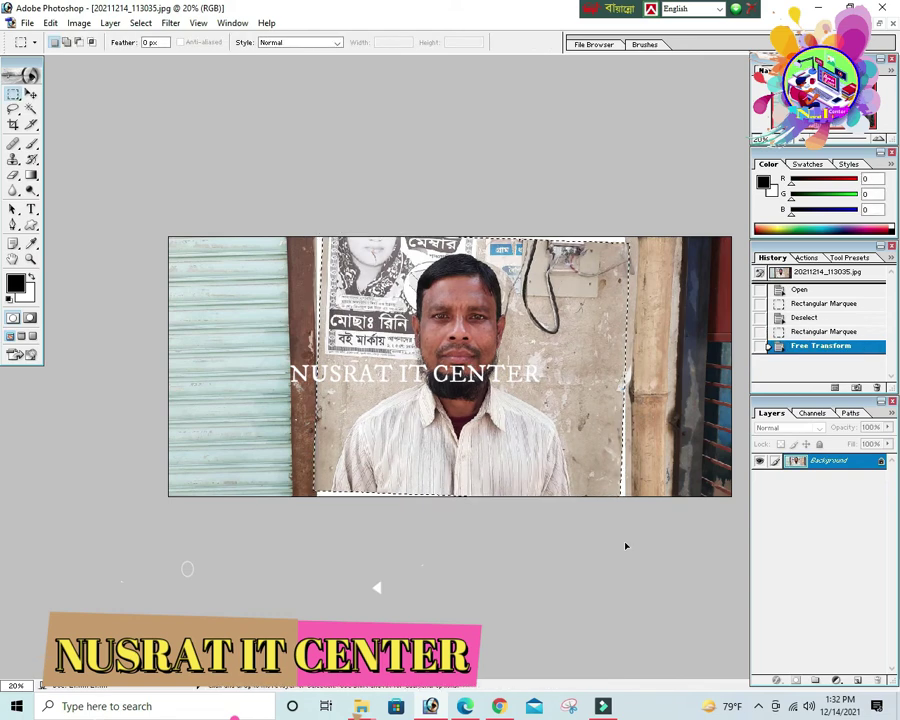
{"action": "key", "text": "ctrl+d"}
Draw a crop frame of 1.5 in by 1.9 in at 300 pixels/inch around the man's head and upper body
{"action": "key", "text": "ctrl+0"}
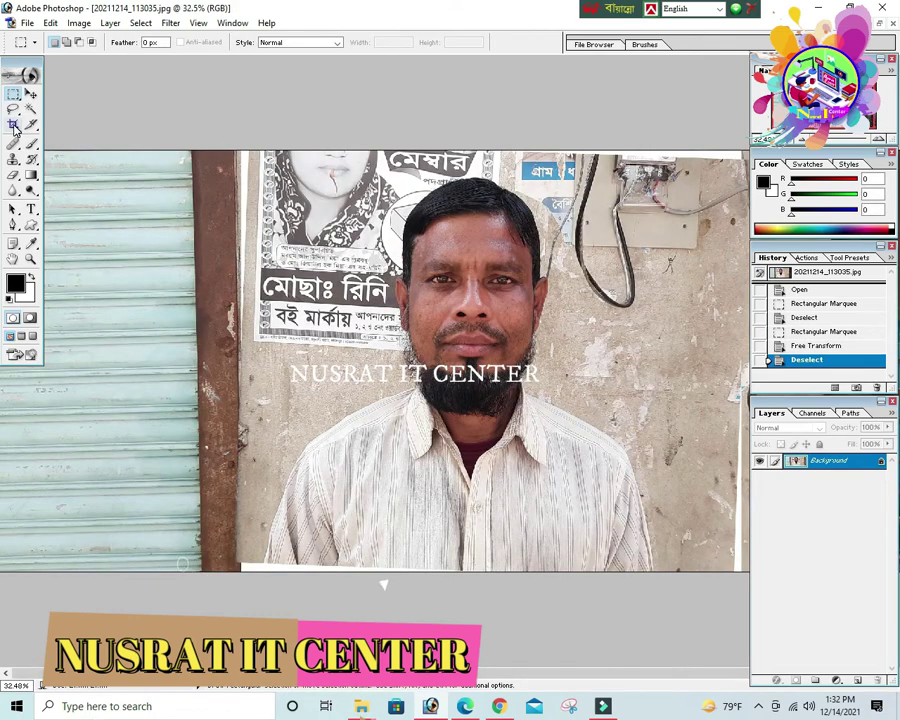
{"action": "left_click", "coordinate": [14, 125]}
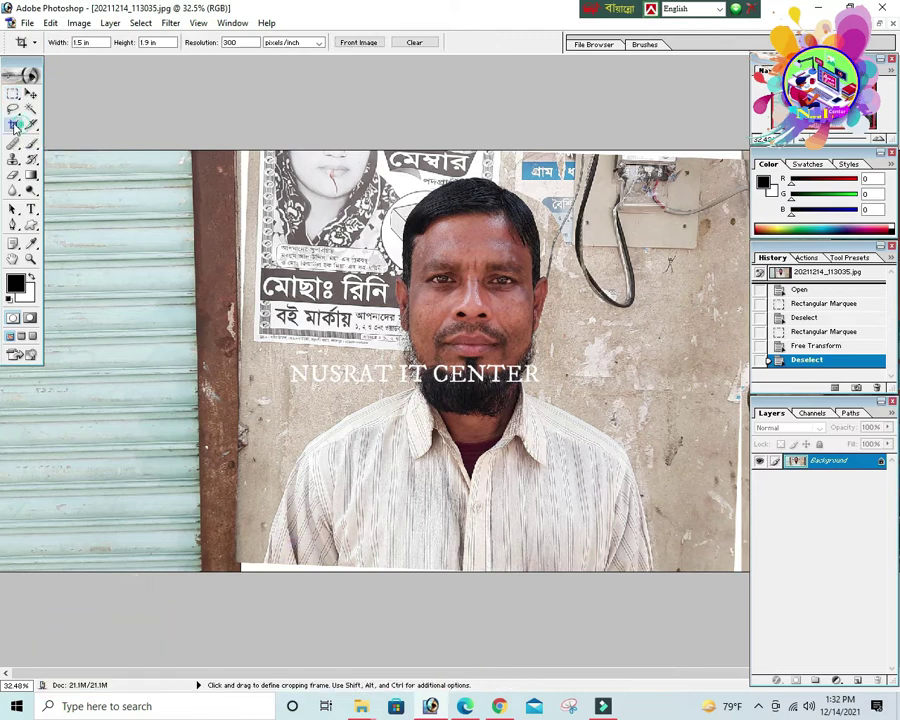
{"action": "left_click", "coordinate": [94, 42]}
{"action": "left_click", "coordinate": [168, 42]}
{"action": "left_click", "coordinate": [240, 44]}
{"action": "left_click", "coordinate": [247, 107]}
{"action": "left_click_drag", "start_coordinate": [567, 559], "coordinate": [635, 623]}
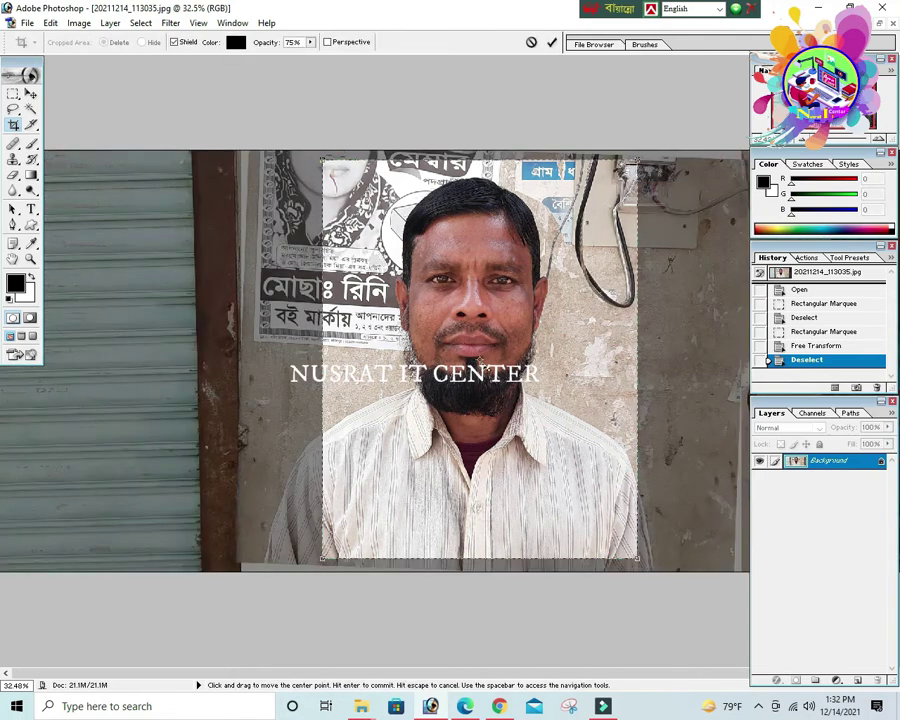
Nudge the crop frame slightly left to centre it on the man and apply the crop
{"action": "key", "text": "Left"}
{"action": "key", "text": "Left"}
{"action": "key", "text": "Left"}
{"action": "key", "text": "Left"}
{"action": "key", "text": "Left"}
{"action": "key", "text": "Left"}
{"action": "key", "text": "Left"}
{"action": "key", "text": "Left"}
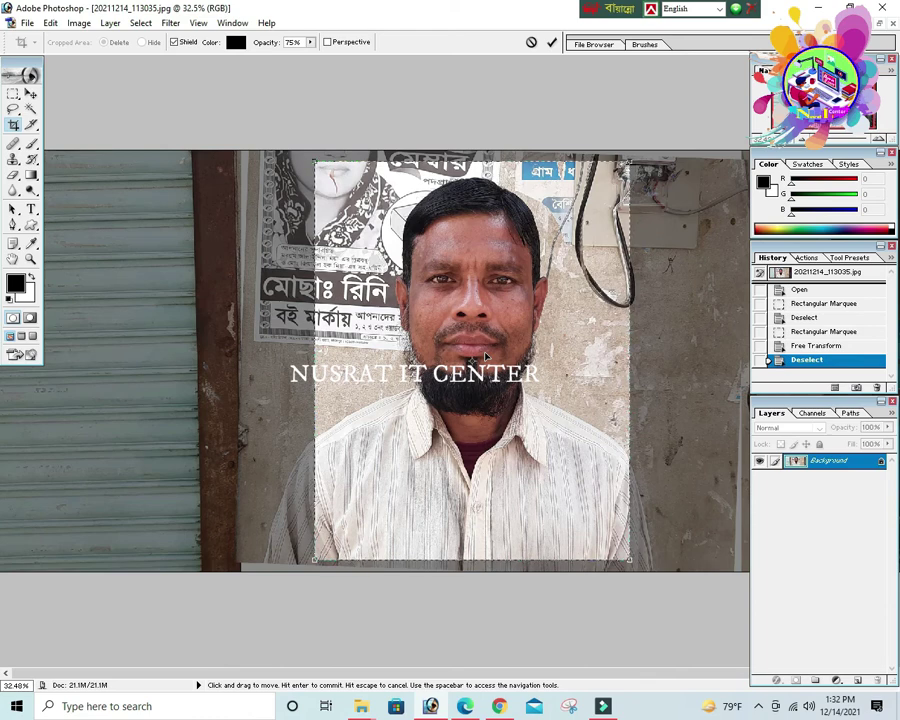
{"action": "key", "text": "Right"}
{"action": "key", "text": "Right"}
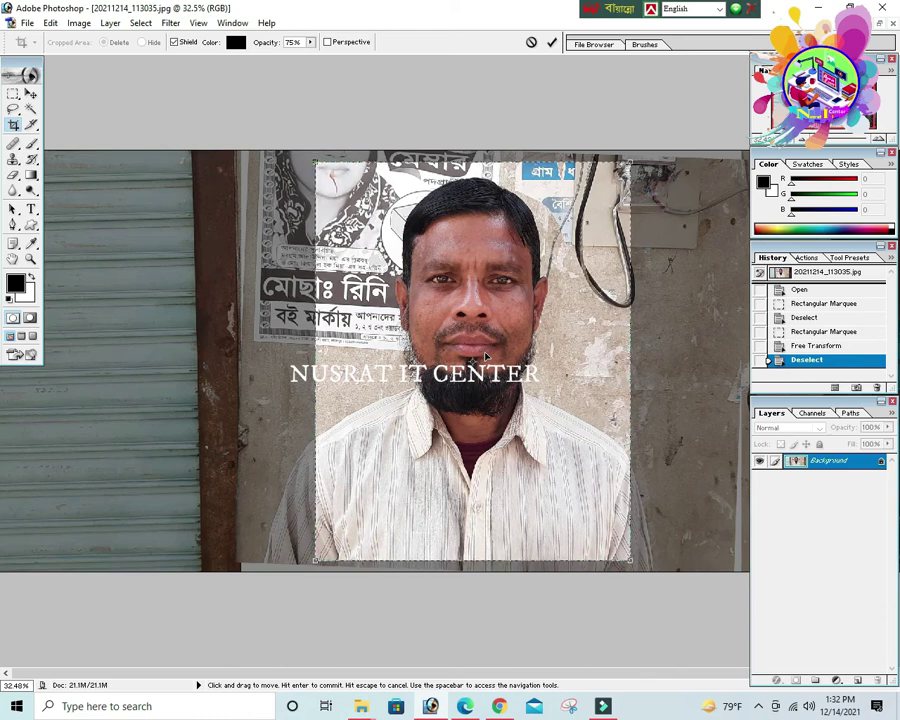
{"action": "key", "text": "Return"}
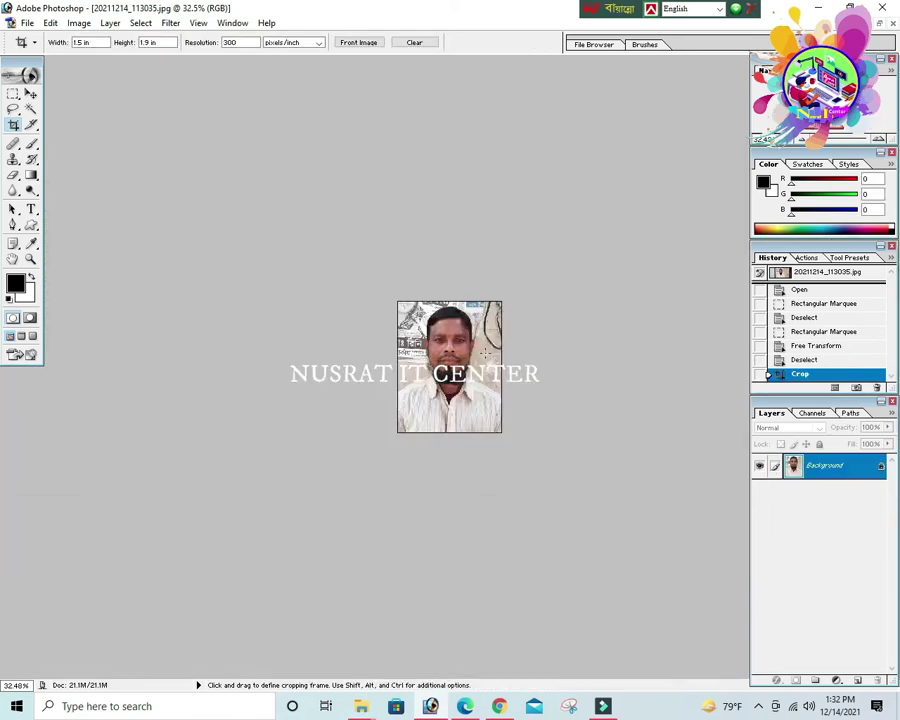
Examine the cropped portrait at different magnifications, including the skin of the face up close
{"action": "key", "text": "ctrl+0"}
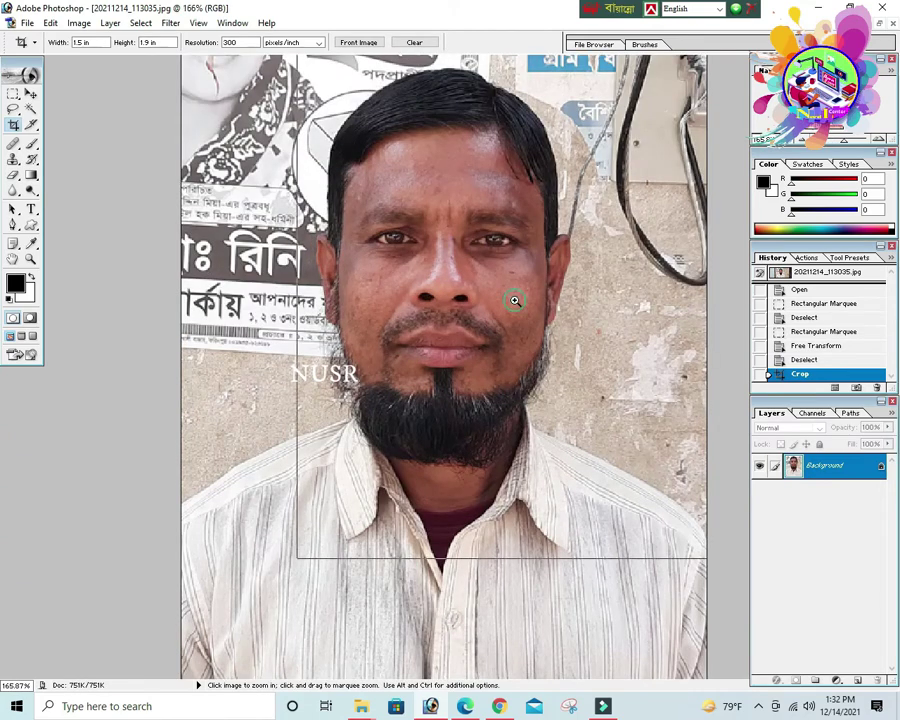
{"action": "left_click", "coordinate": [516, 299], "text": "ctrl"}
{"action": "key", "text": "ctrl+minus"}
{"action": "key", "text": "ctrl+minus"}
{"action": "key", "text": "ctrl+minus"}
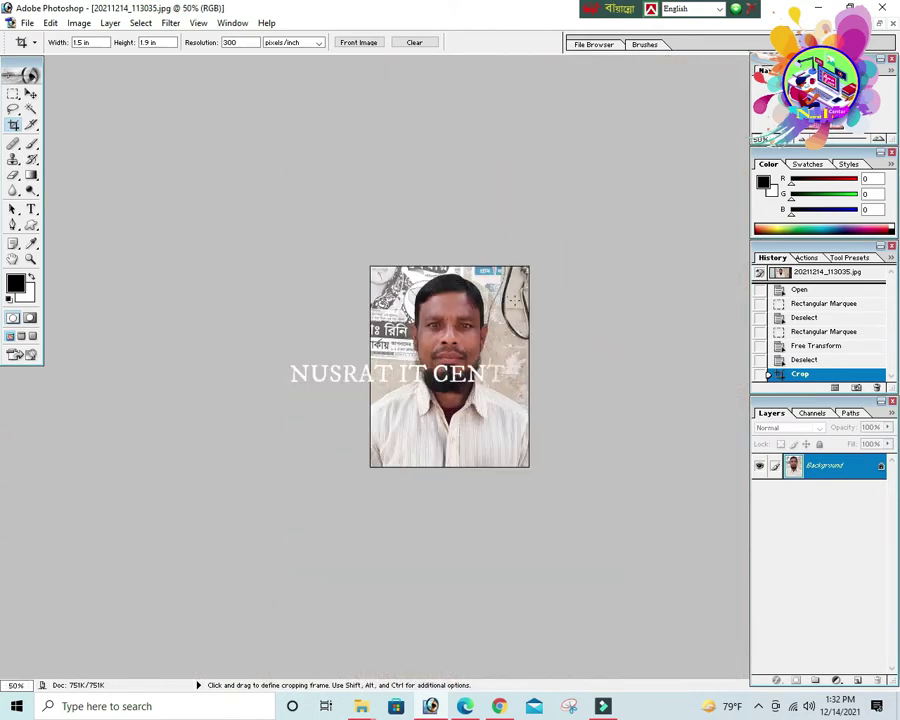
{"action": "left_click_drag", "start_coordinate": [822, 139], "coordinate": [839, 139]}
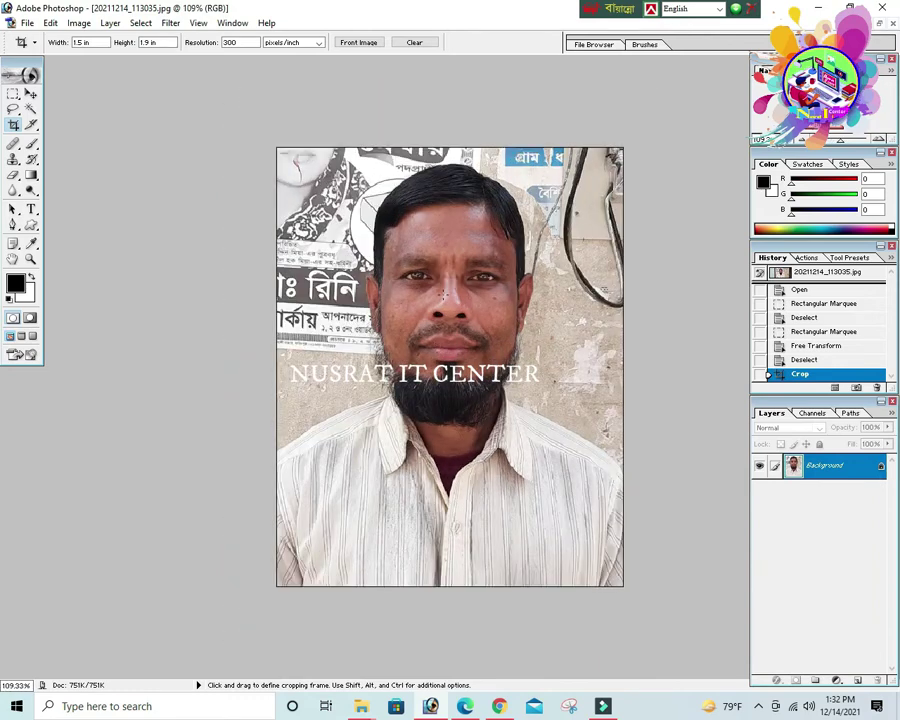
{"action": "left_click_drag", "start_coordinate": [839, 139], "coordinate": [846, 139]}
{"action": "left_click", "coordinate": [452, 221], "text": "ctrl"}
{"action": "left_click", "coordinate": [452, 221], "text": "ctrl"}
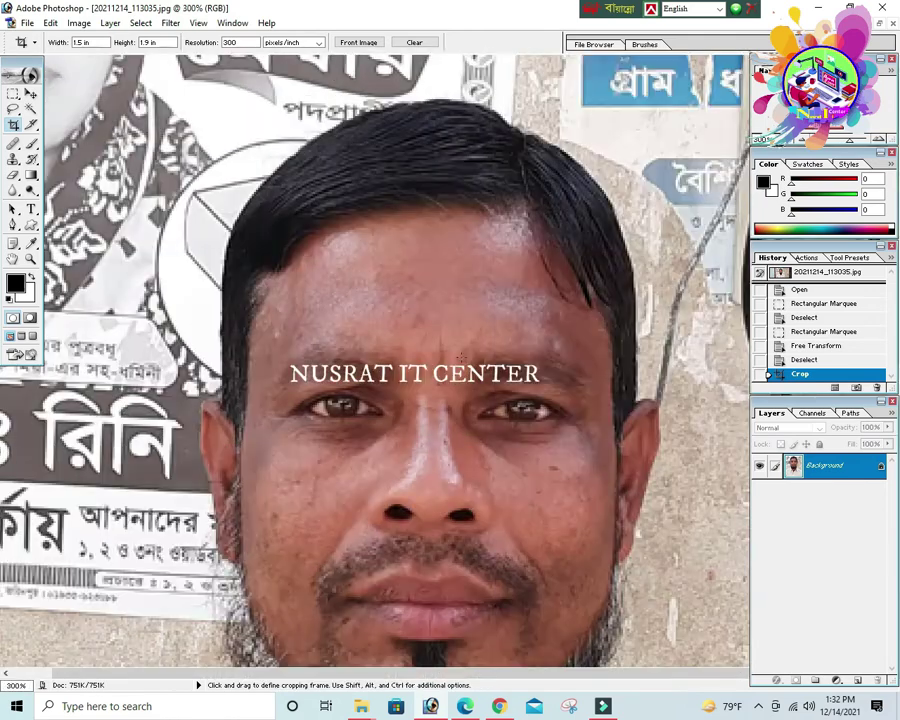
{"action": "scroll", "coordinate": [408, 460], "scroll_direction": "down", "scroll_amount": 3}
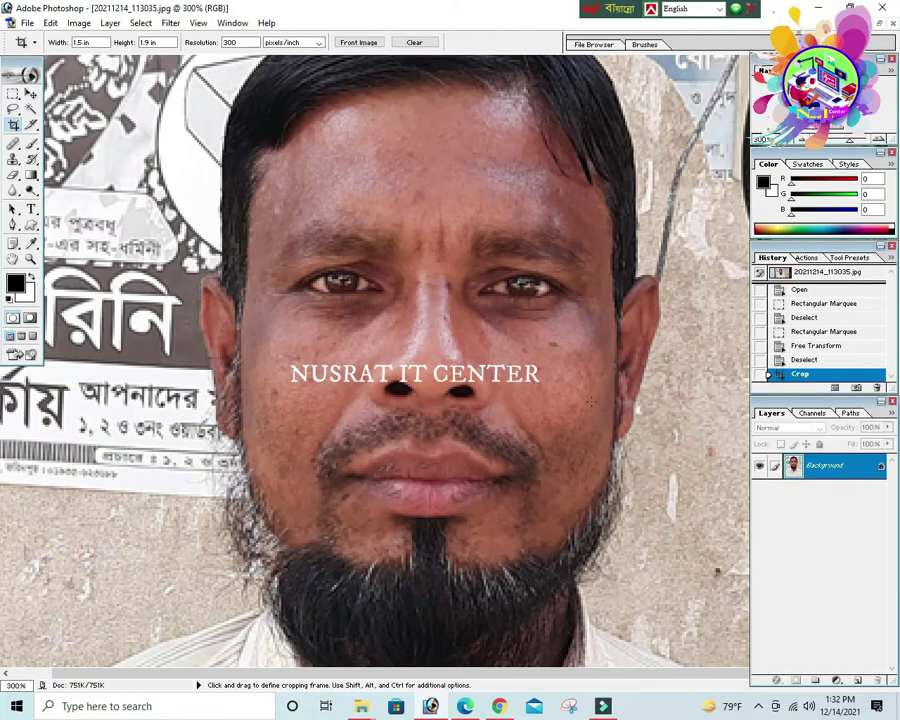
Apply the Grain Surgery 2 Remove Grain filter to the portrait with noise reduction at 16%
{"action": "left_click", "coordinate": [31, 92]}
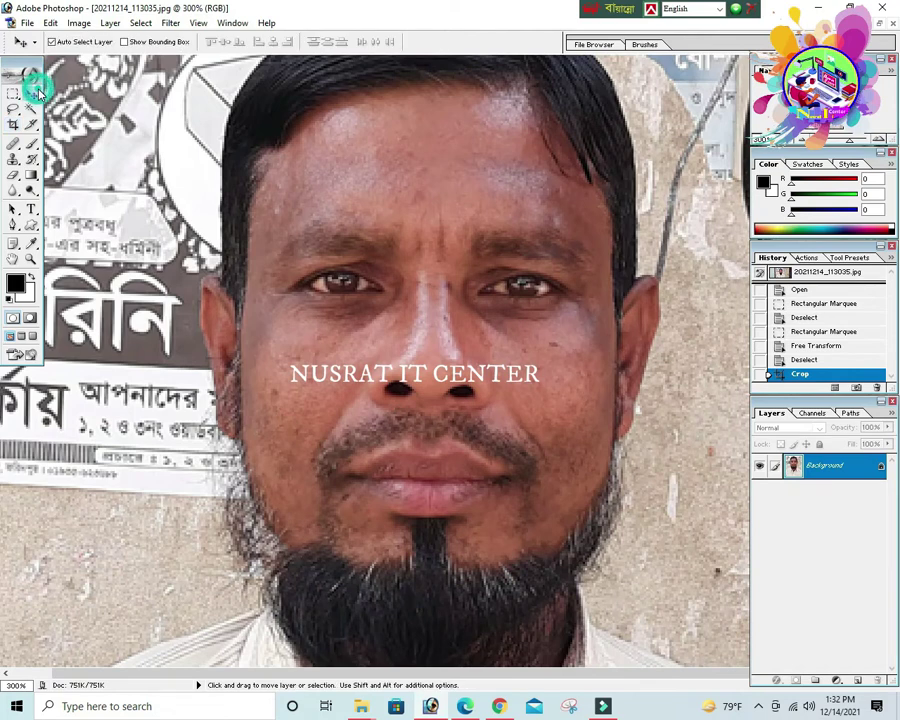
{"action": "left_click", "coordinate": [168, 24]}
{"action": "mouse_move", "coordinate": [230, 364]}
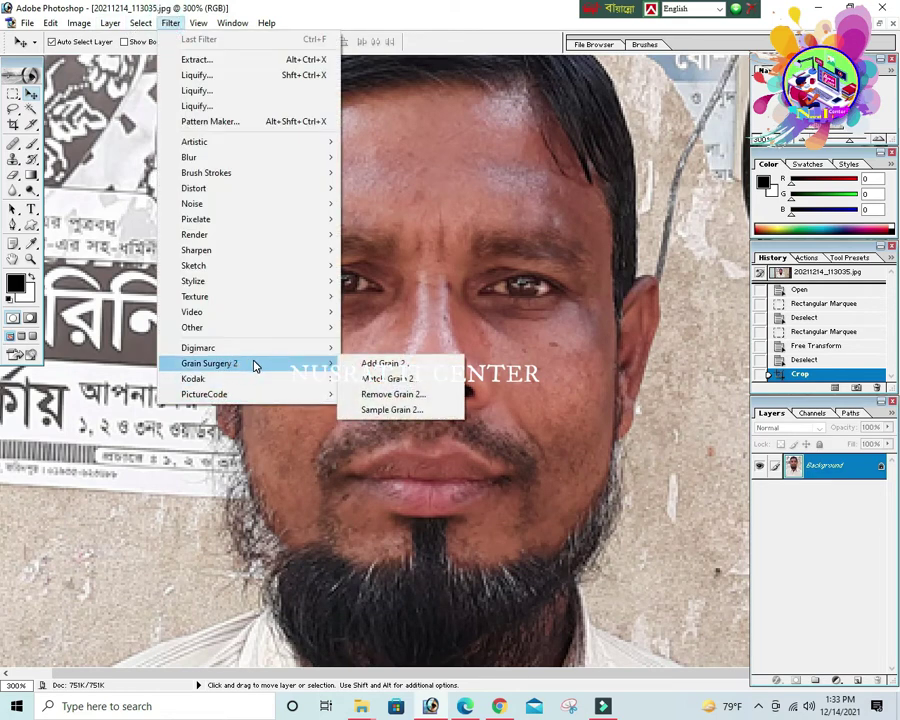
{"action": "left_click", "coordinate": [390, 394]}
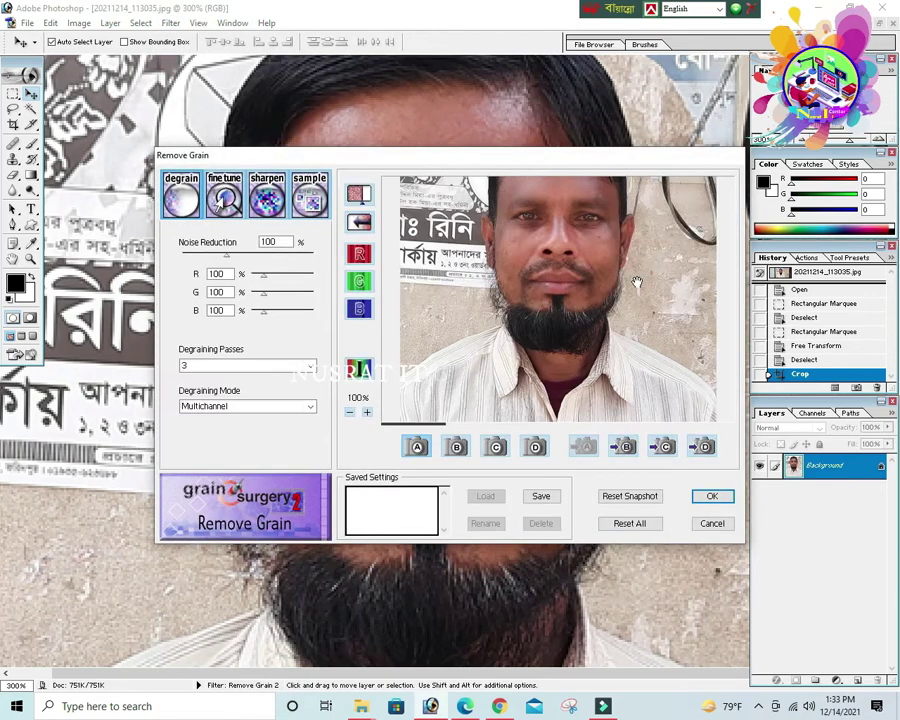
{"action": "left_click_drag", "start_coordinate": [613, 263], "coordinate": [580, 316]}
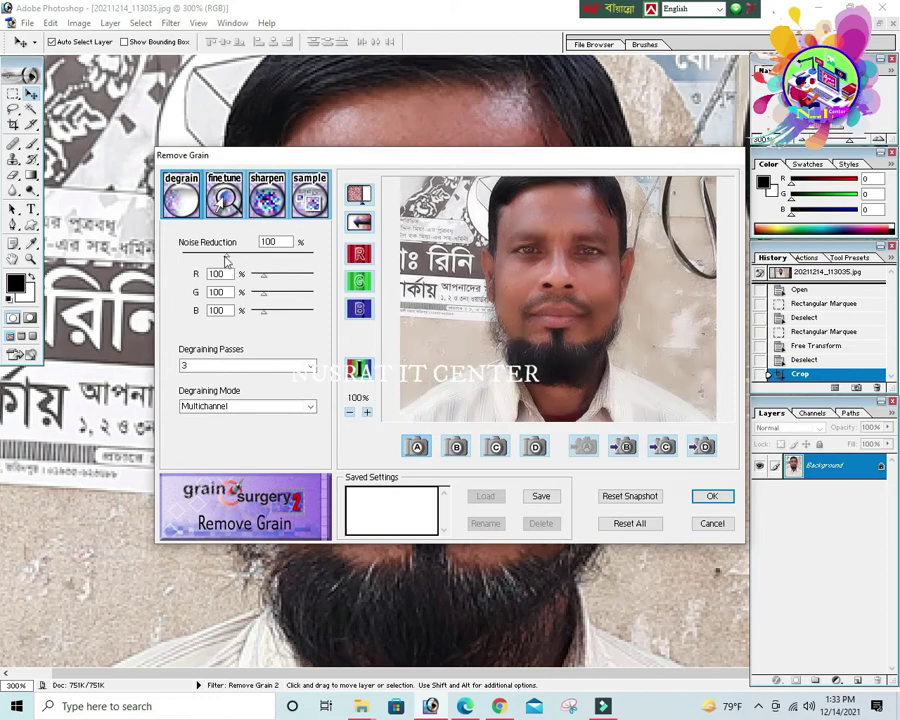
{"action": "left_click_drag", "start_coordinate": [228, 259], "coordinate": [314, 257]}
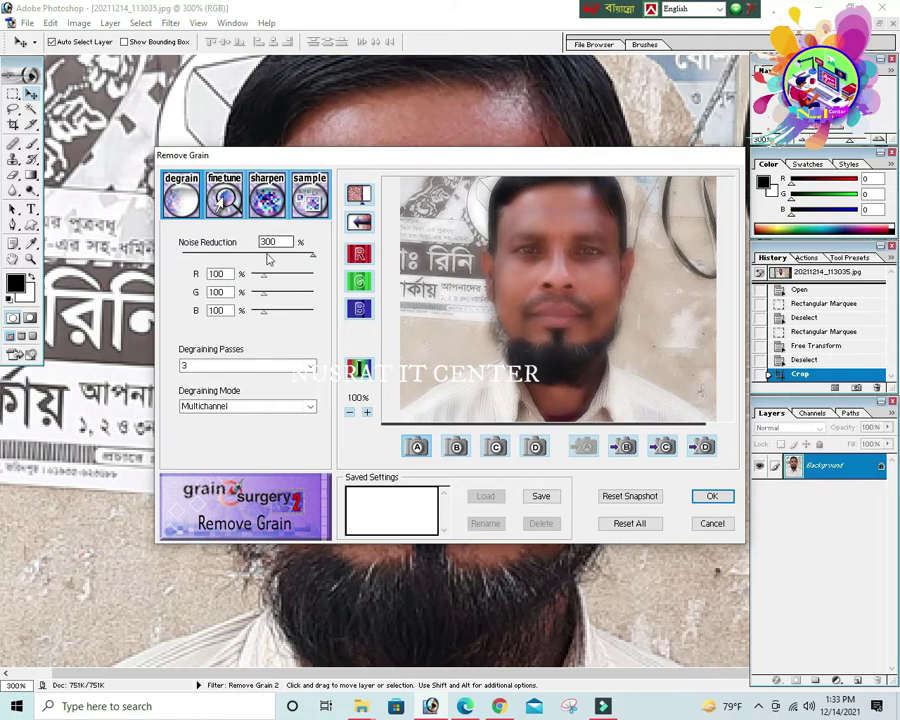
{"action": "left_click_drag", "start_coordinate": [258, 259], "coordinate": [189, 259]}
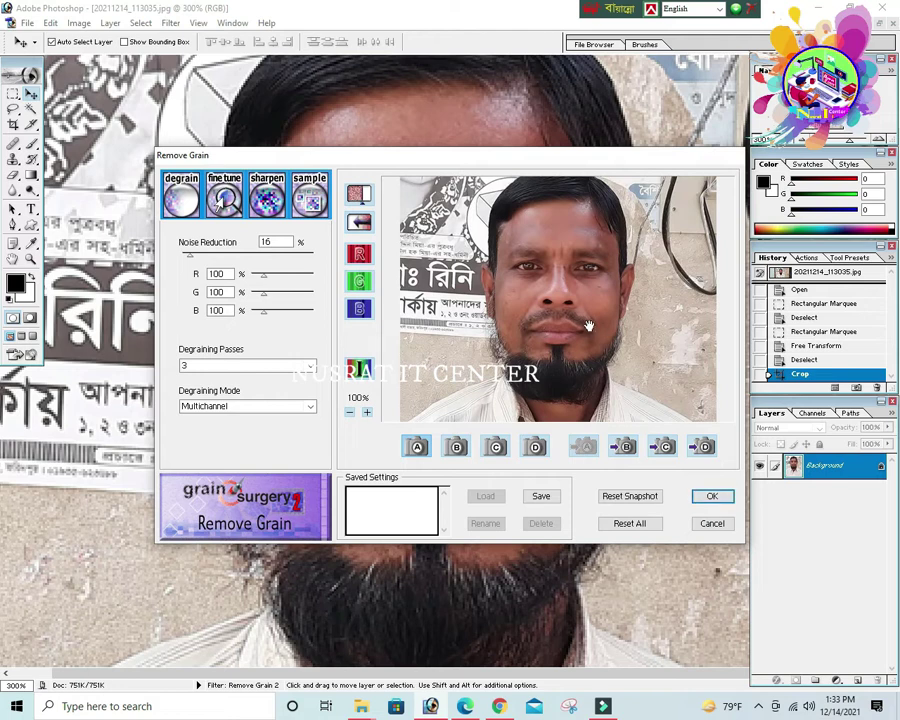
{"action": "left_click_drag", "start_coordinate": [571, 299], "coordinate": [581, 353]}
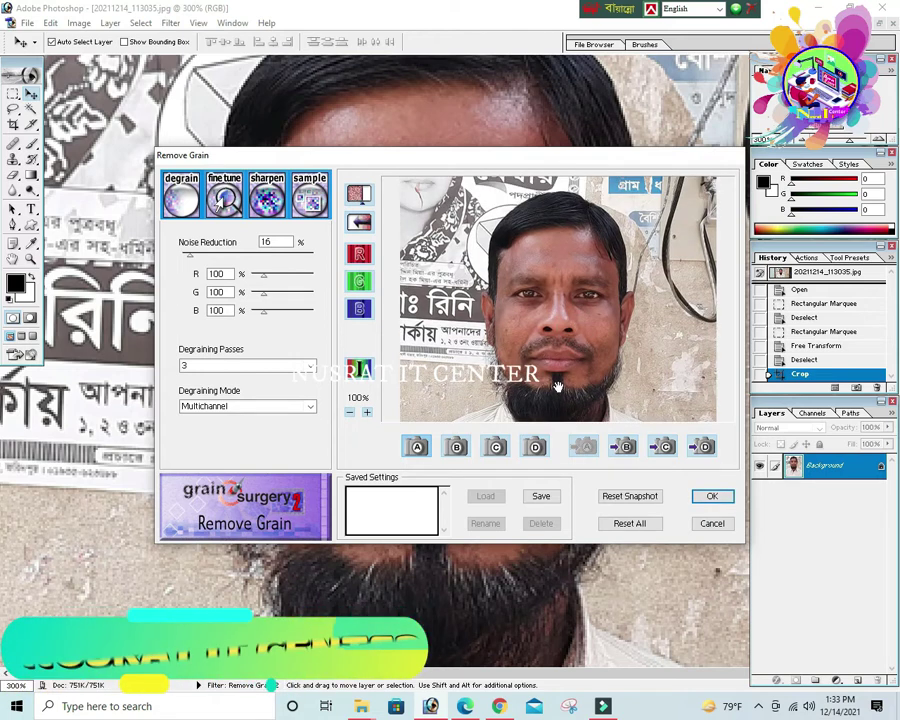
{"action": "left_click_drag", "start_coordinate": [581, 353], "coordinate": [581, 270]}
{"action": "left_click", "coordinate": [706, 497]}
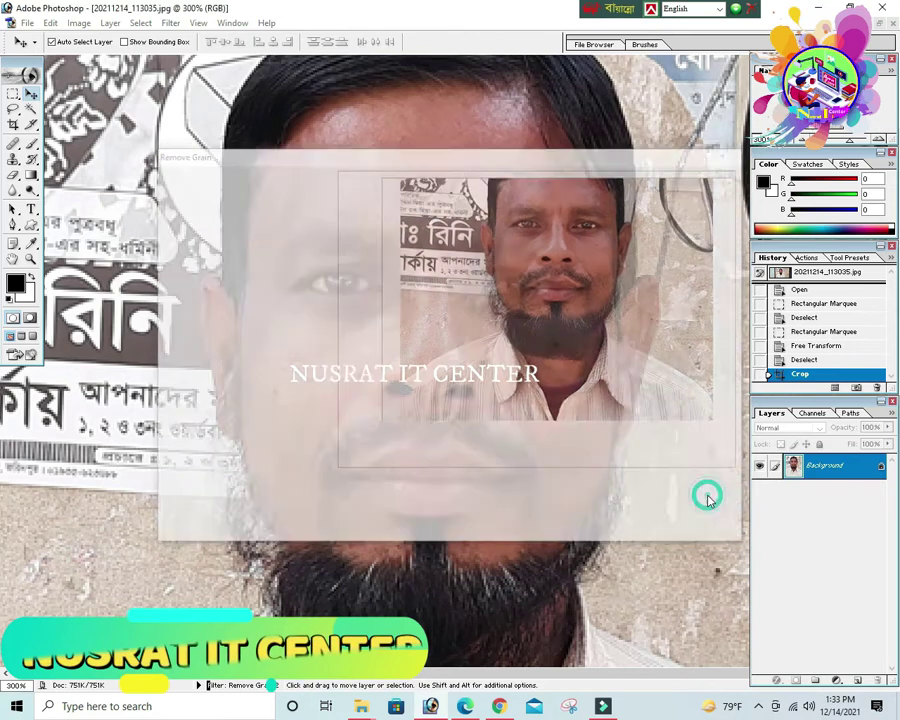
Brighten the portrait with Levels, setting the RGB white input to 234 and the midtone input to 1.20
{"action": "key", "text": "ctrl+minus"}
{"action": "key", "text": "ctrl+minus"}
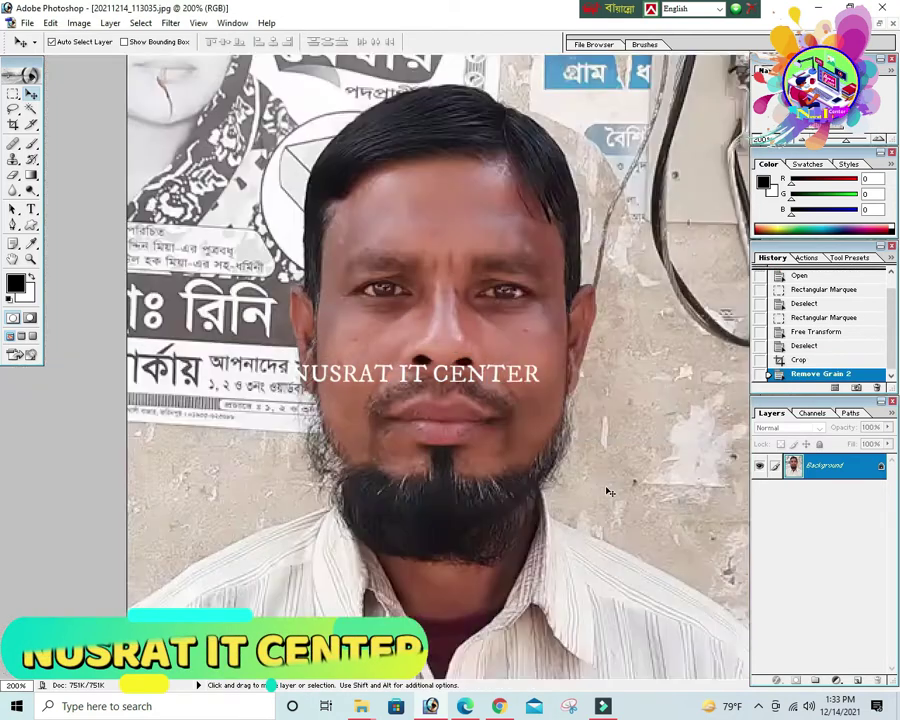
{"action": "scroll", "coordinate": [420, 325], "scroll_direction": "up", "scroll_amount": 2}
{"action": "scroll", "coordinate": [417, 327], "scroll_direction": "down", "scroll_amount": 2}
{"action": "scroll", "coordinate": [417, 327], "scroll_direction": "up", "scroll_amount": 2}
{"action": "scroll", "coordinate": [417, 327], "scroll_direction": "down", "scroll_amount": 3}
{"action": "key", "text": "ctrl+l"}
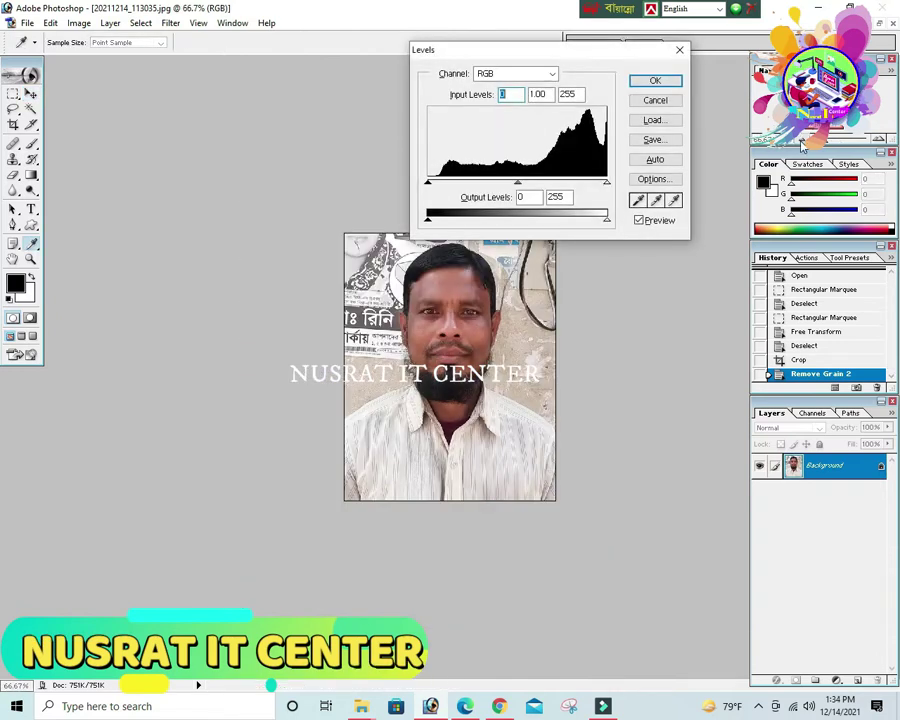
{"action": "left_click_drag", "start_coordinate": [607, 187], "coordinate": [594, 188]}
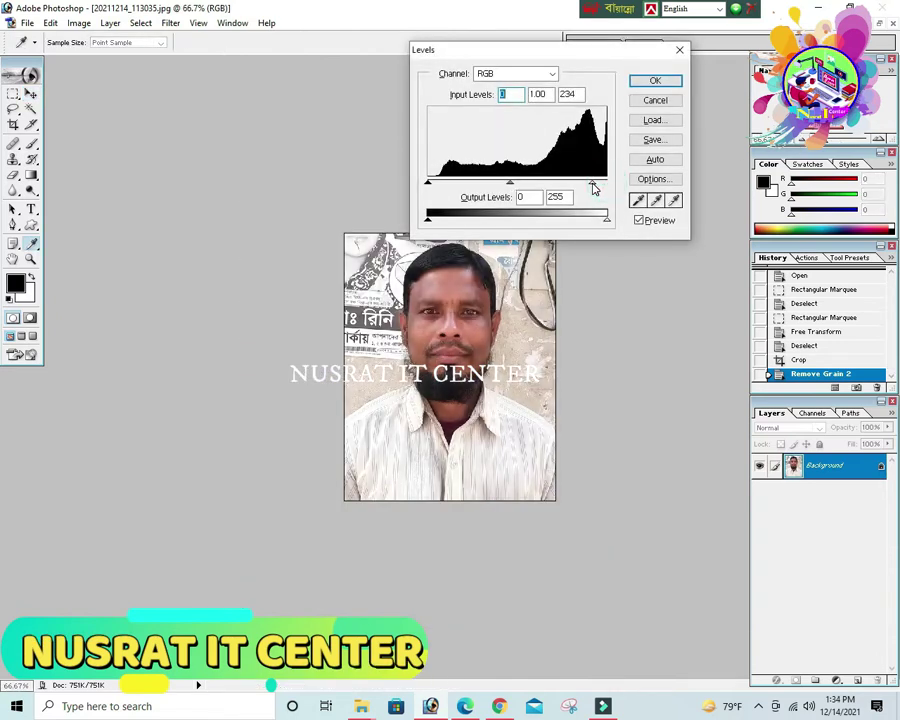
{"action": "left_click_drag", "start_coordinate": [510, 184], "coordinate": [499, 183]}
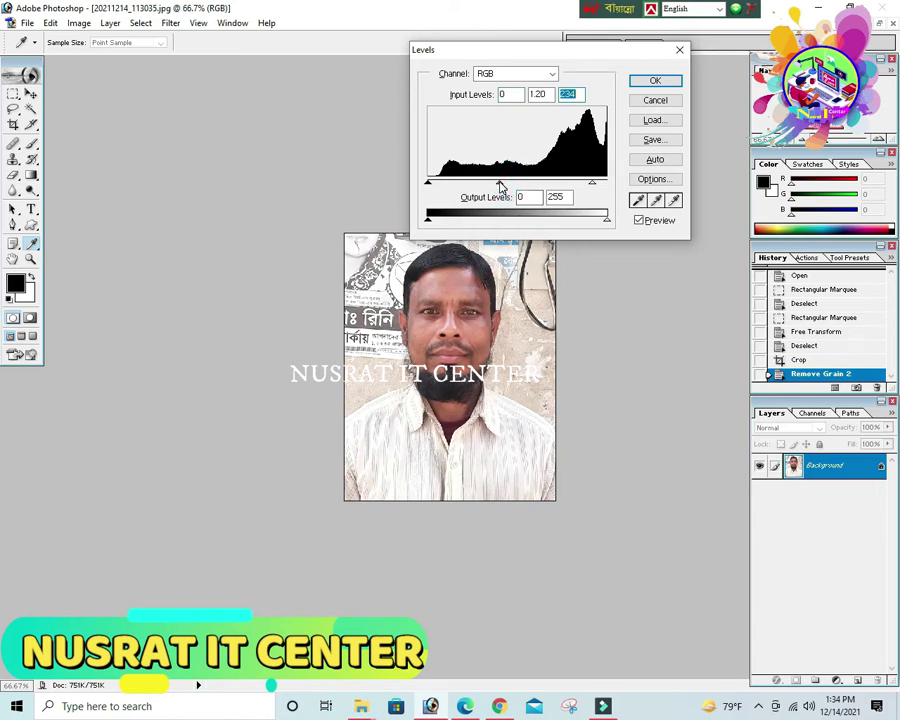
{"action": "left_click", "coordinate": [648, 82]}
{"action": "key", "text": "v"}
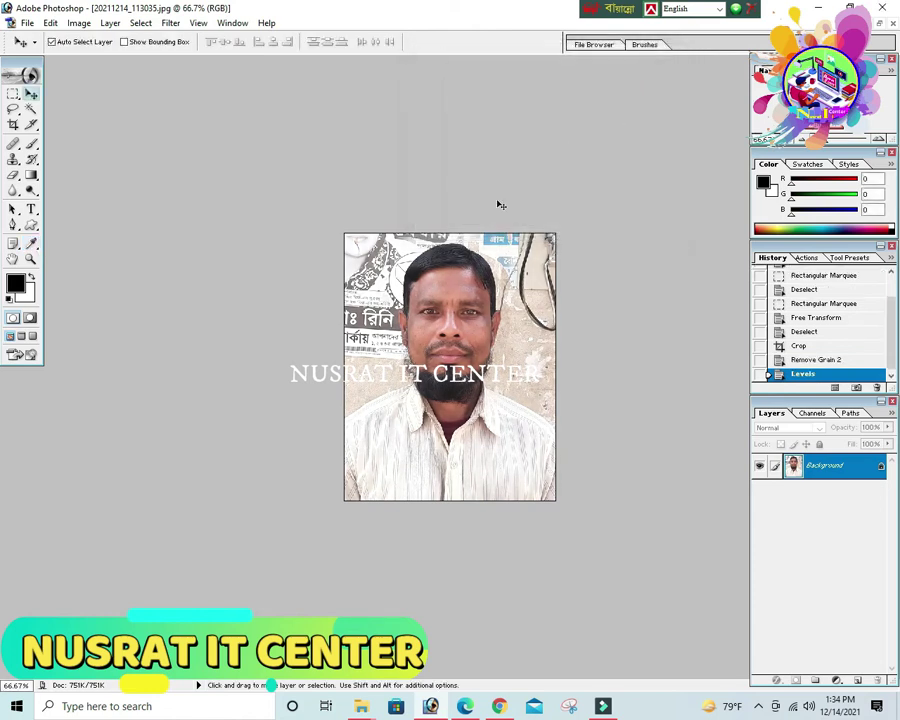
Lighten the midtones with a Curves adjustment on the RGB channel, mapping input 115 to output 139
{"action": "key", "text": "ctrl+plus"}
{"action": "key", "text": "ctrl+plus"}
{"action": "key", "text": "ctrl+m"}
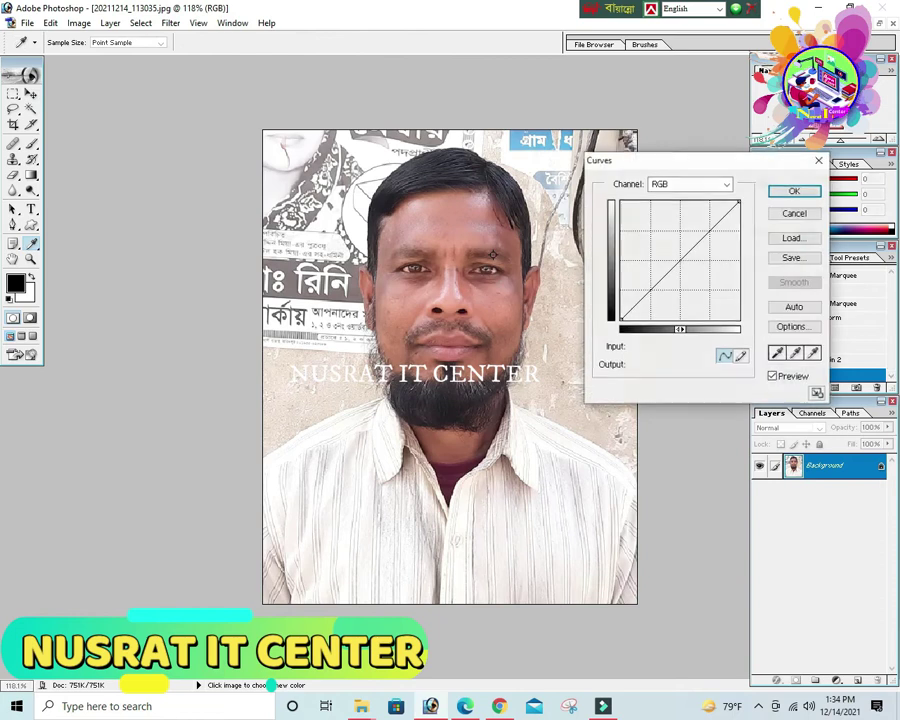
{"action": "left_click_drag", "start_coordinate": [680, 257], "coordinate": [675, 255]}
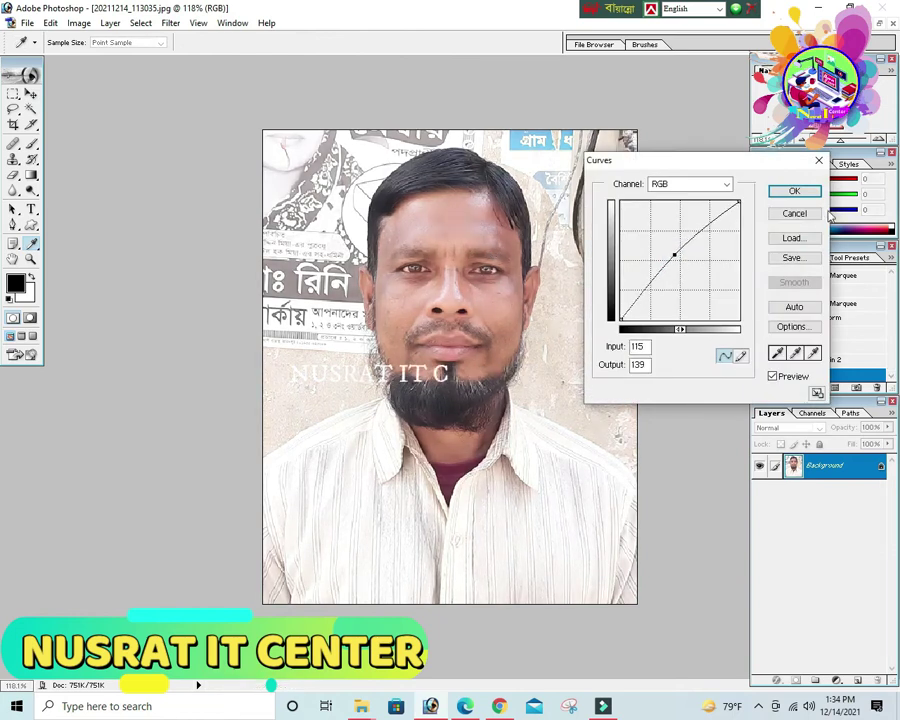
{"action": "left_click", "coordinate": [789, 192]}
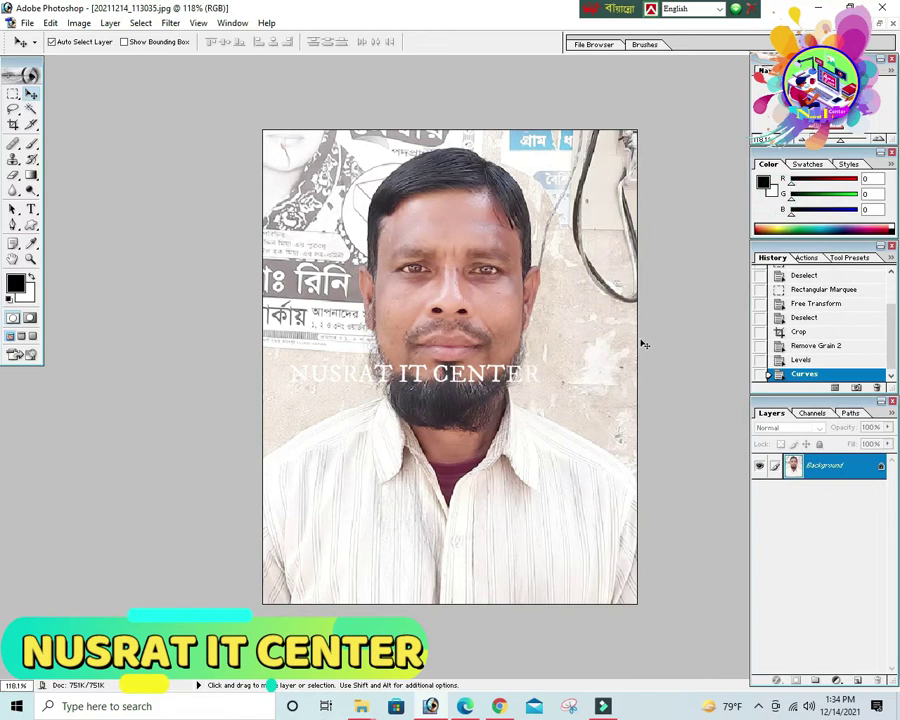
Apply an automatic Curves correction to the portrait
{"action": "key", "text": "ctrl+m"}
{"action": "left_click", "coordinate": [794, 308]}
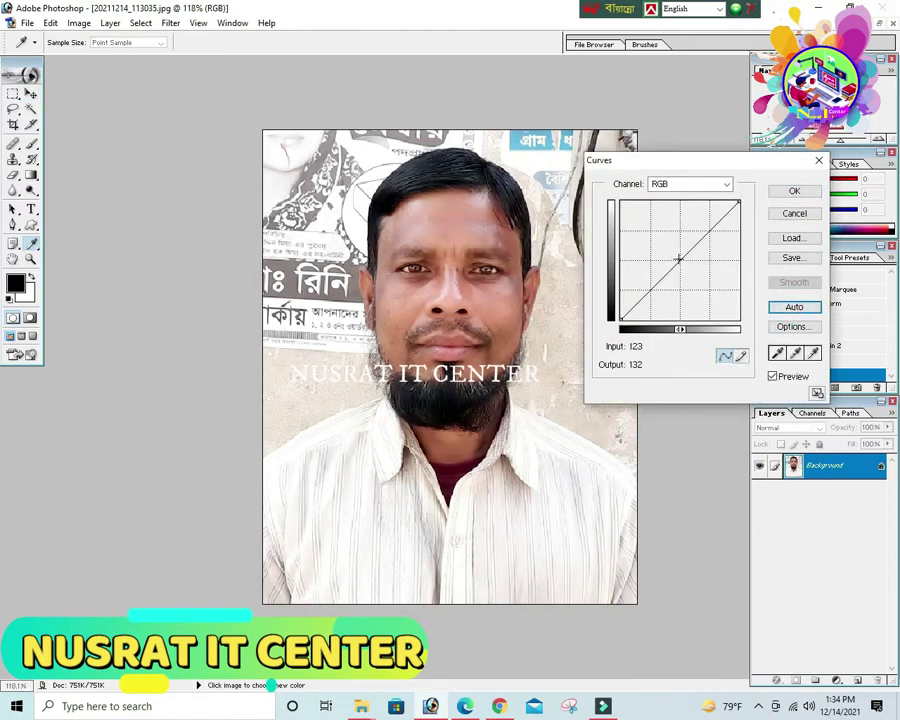
{"action": "left_click", "coordinate": [786, 191]}
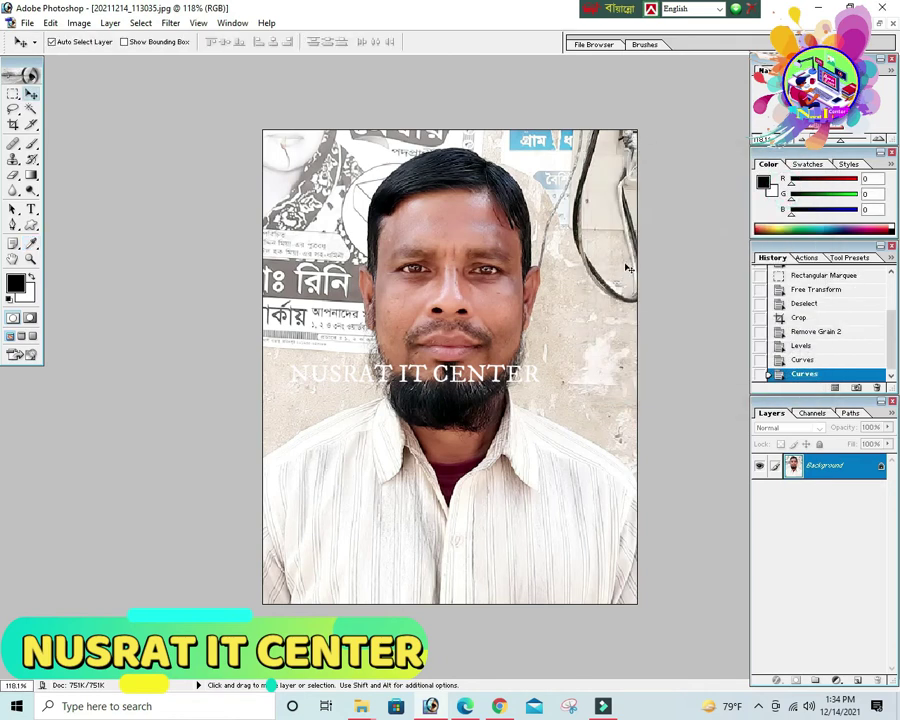
Adjust the portrait in Curves, mapping RGB input 121 to output 137 and Red input 127 to output 118
{"action": "key", "text": "ctrl+m"}
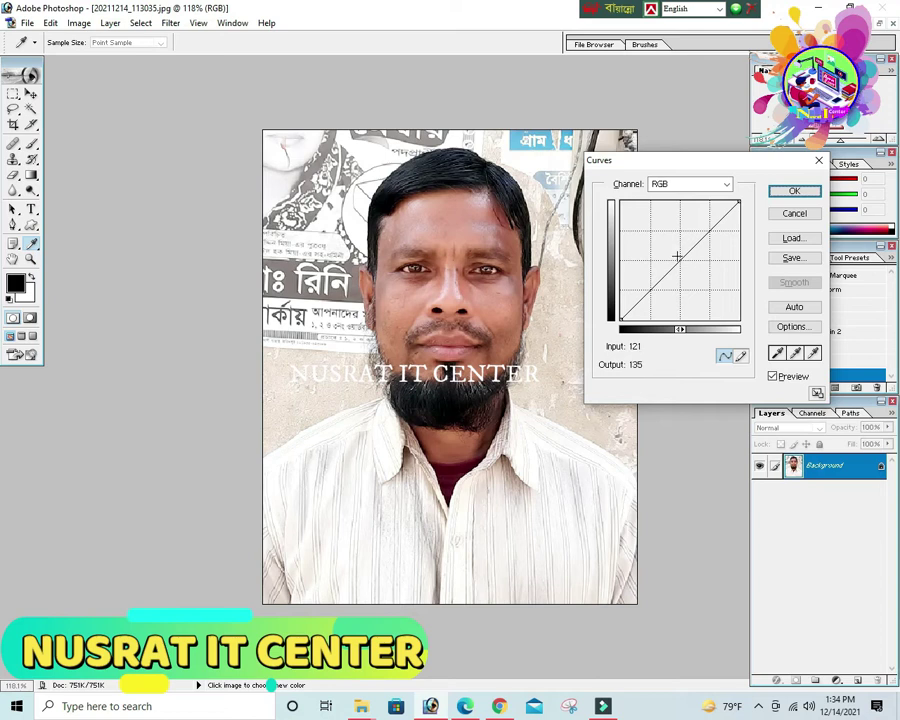
{"action": "left_click", "coordinate": [677, 256]}
{"action": "left_click", "coordinate": [682, 184]}
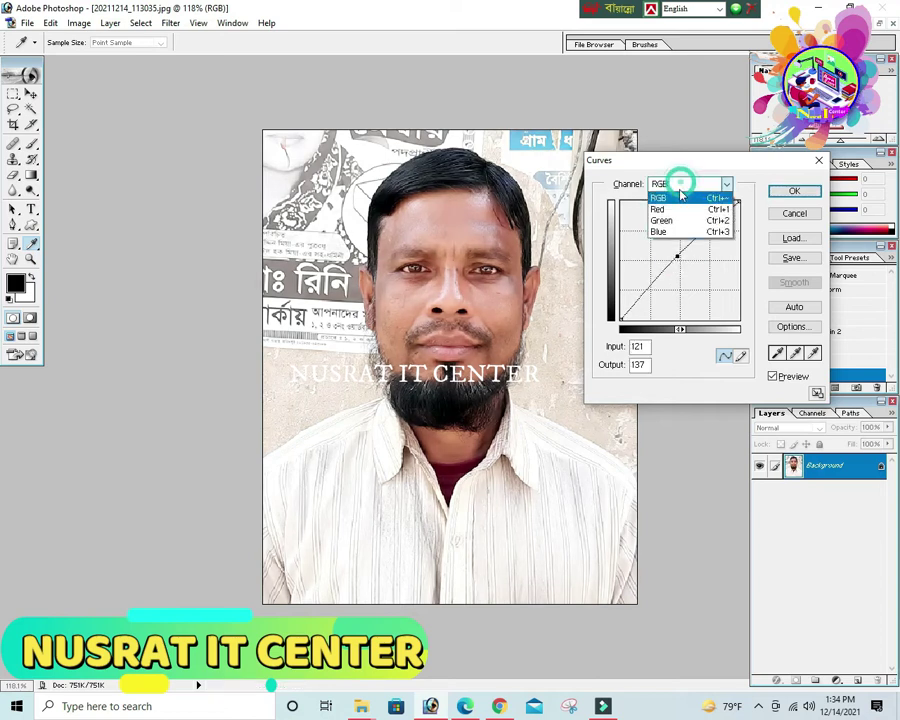
{"action": "left_click", "coordinate": [675, 210]}
{"action": "left_click", "coordinate": [680, 264]}
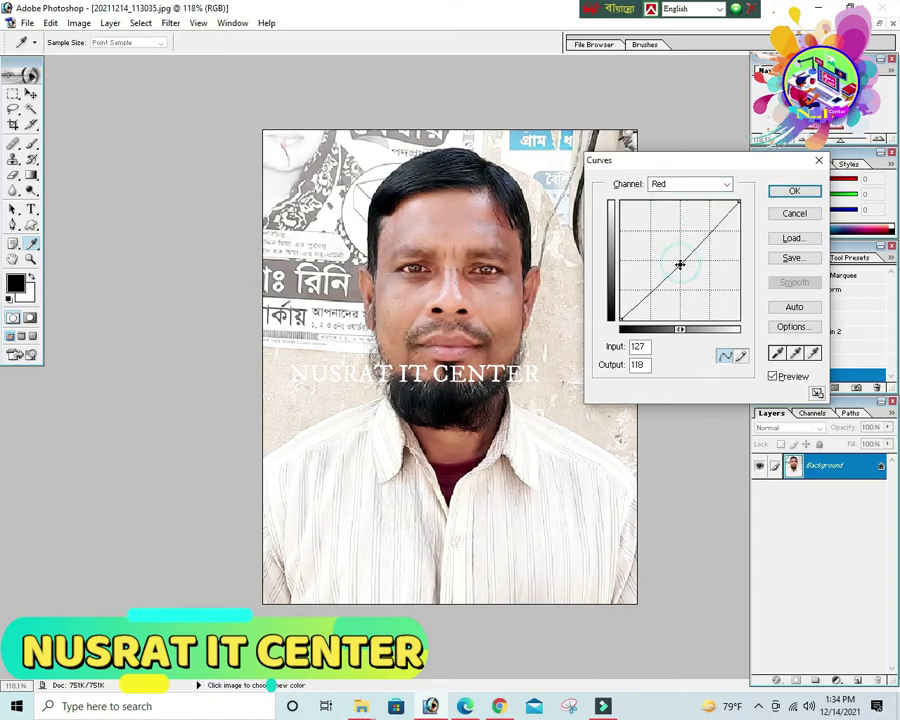
Raise the Blue channel's curve from input 123 to output 133 and apply the Curves adjustment
{"action": "left_click", "coordinate": [710, 186]}
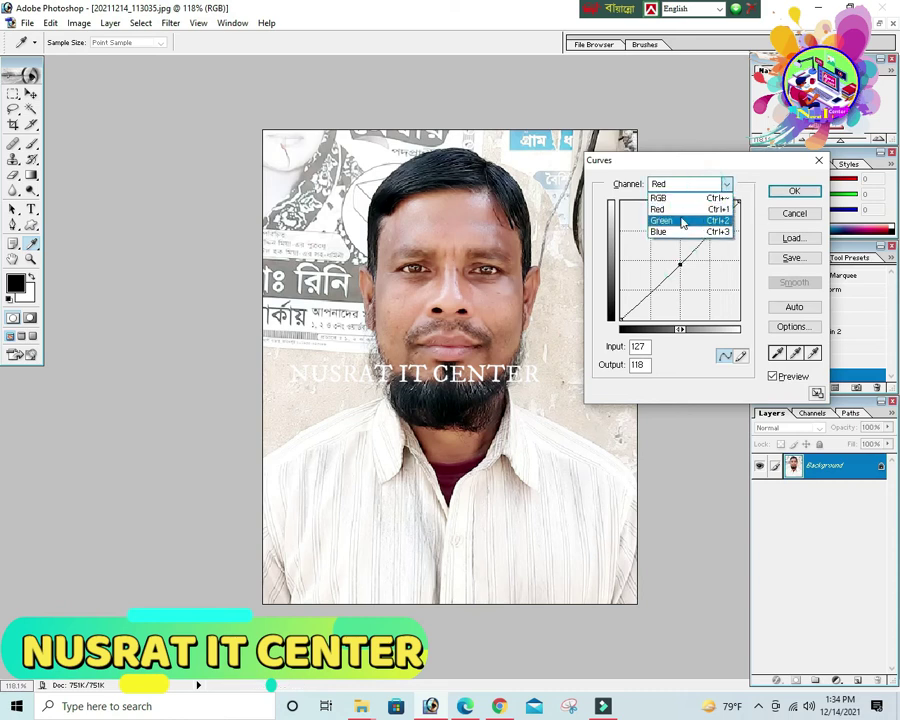
{"action": "left_click", "coordinate": [678, 233]}
{"action": "left_click", "coordinate": [677, 257]}
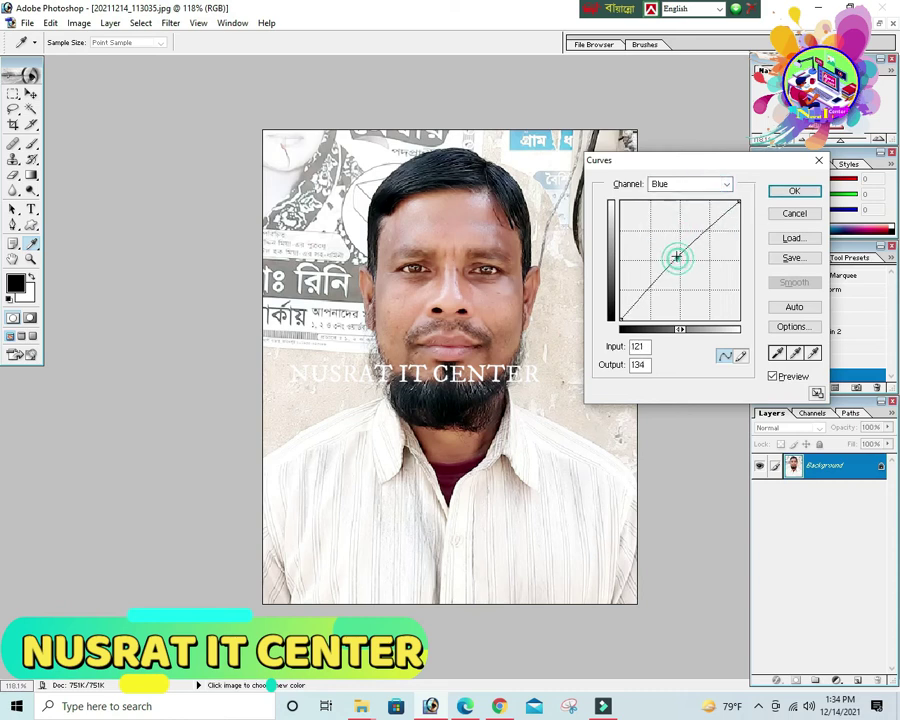
{"action": "left_click_drag", "start_coordinate": [677, 257], "coordinate": [678, 258]}
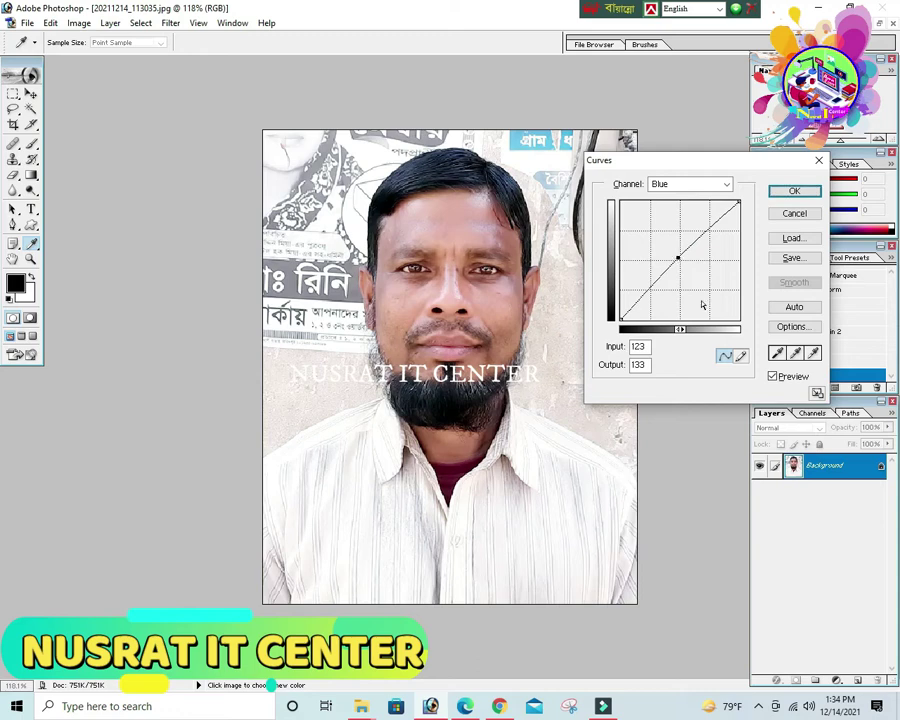
{"action": "left_click", "coordinate": [792, 191]}
Save the portrait to the Desktop as a JPEG file named A
{"action": "left_click", "coordinate": [471, 278], "text": "ctrl"}
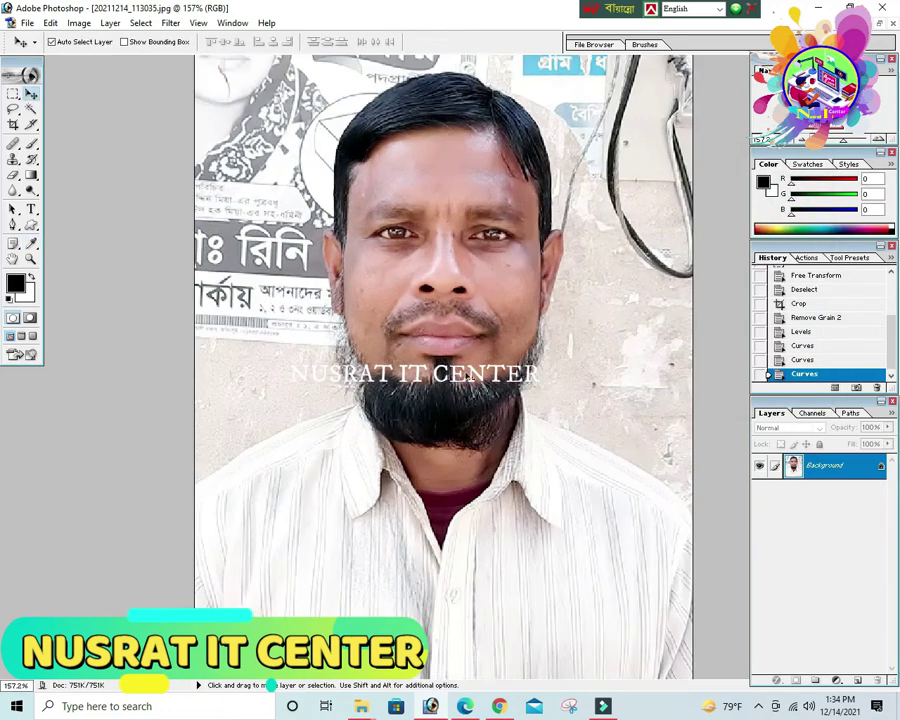
{"action": "left_click", "coordinate": [471, 278], "text": "ctrl"}
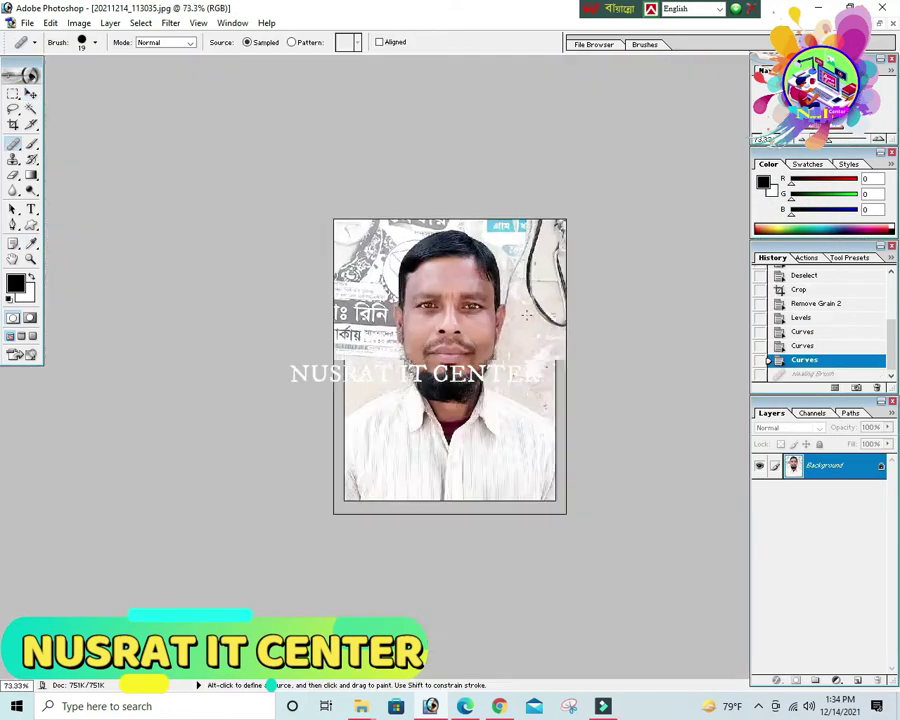
{"action": "key", "text": "ctrl+0"}
{"action": "left_click", "coordinate": [26, 23]}
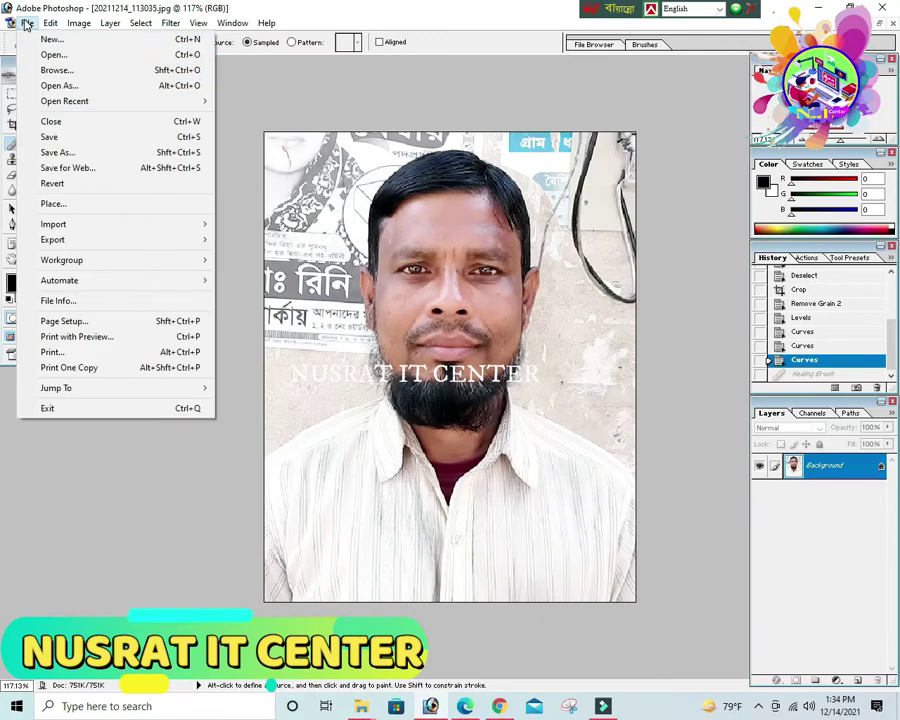
{"action": "left_click", "coordinate": [55, 152]}
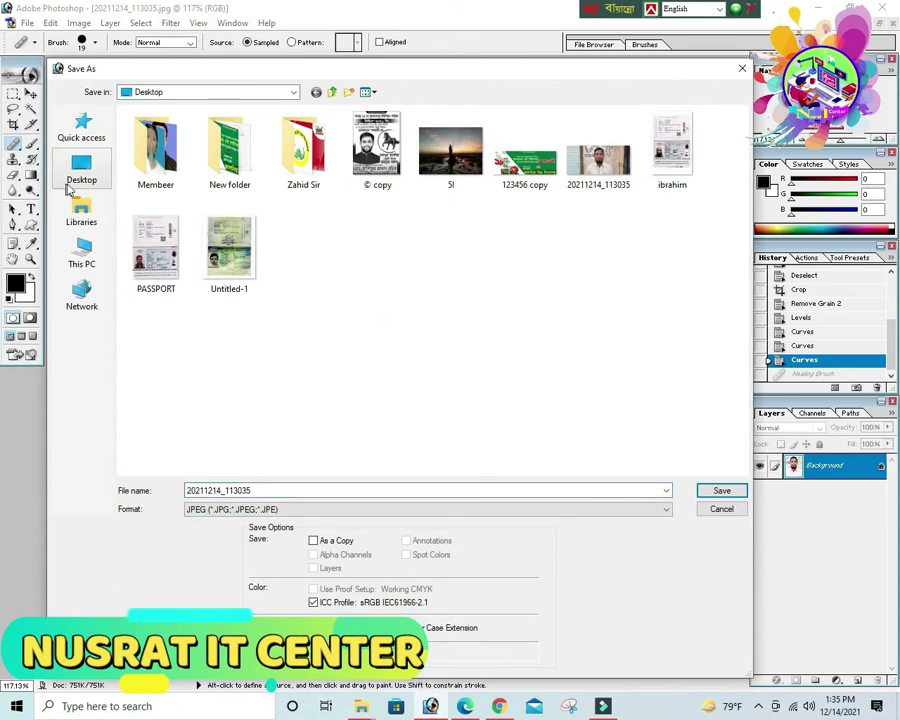
{"action": "left_click", "coordinate": [82, 172]}
{"action": "left_click", "coordinate": [662, 508]}
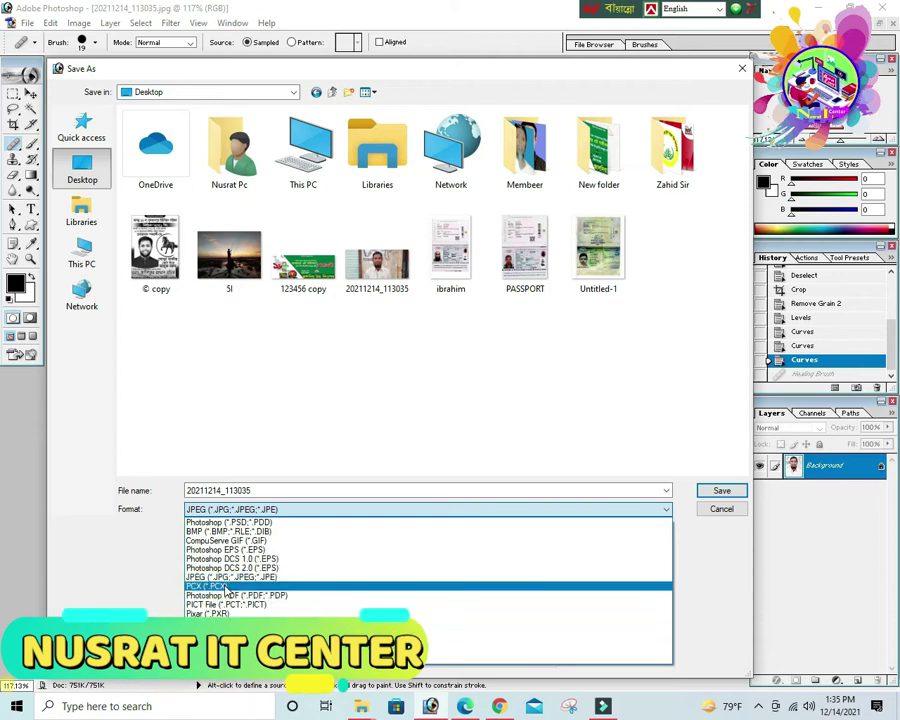
{"action": "left_click", "coordinate": [226, 578]}
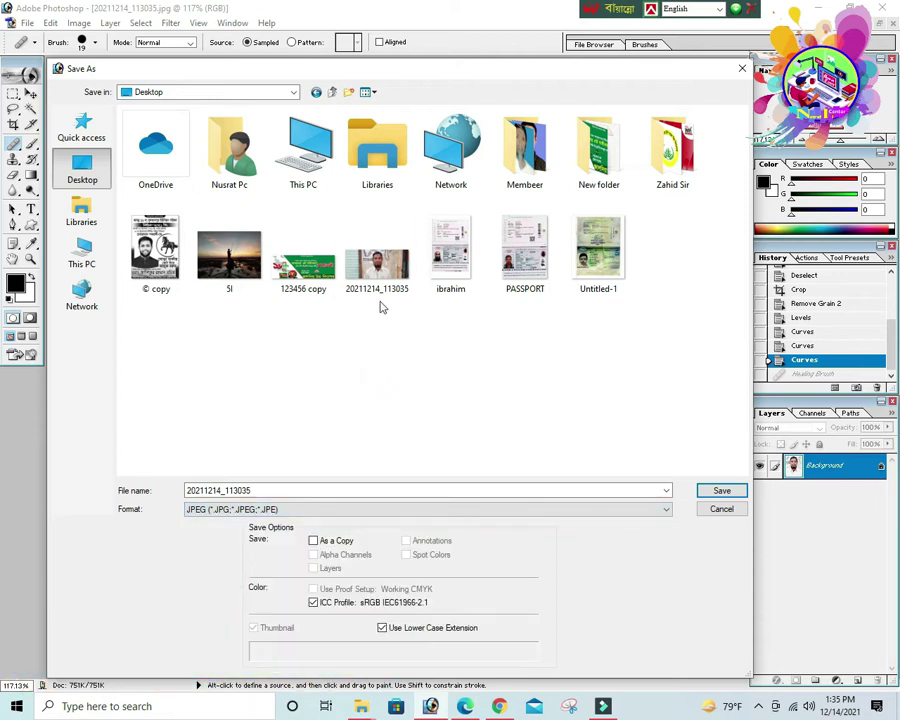
{"action": "double_click", "coordinate": [274, 487]}
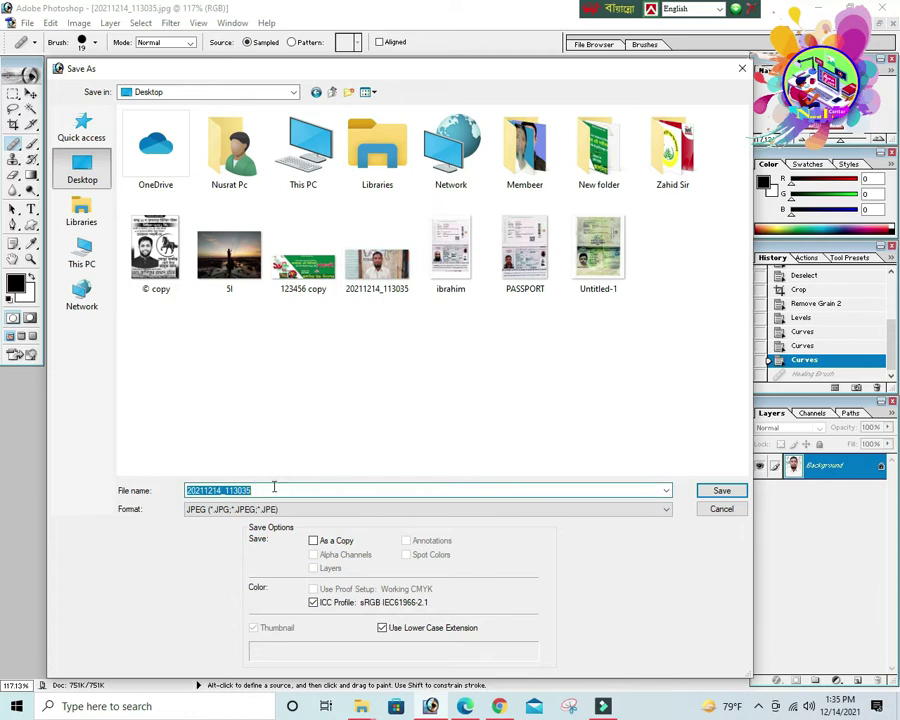
{"action": "type", "text": "rAH"}
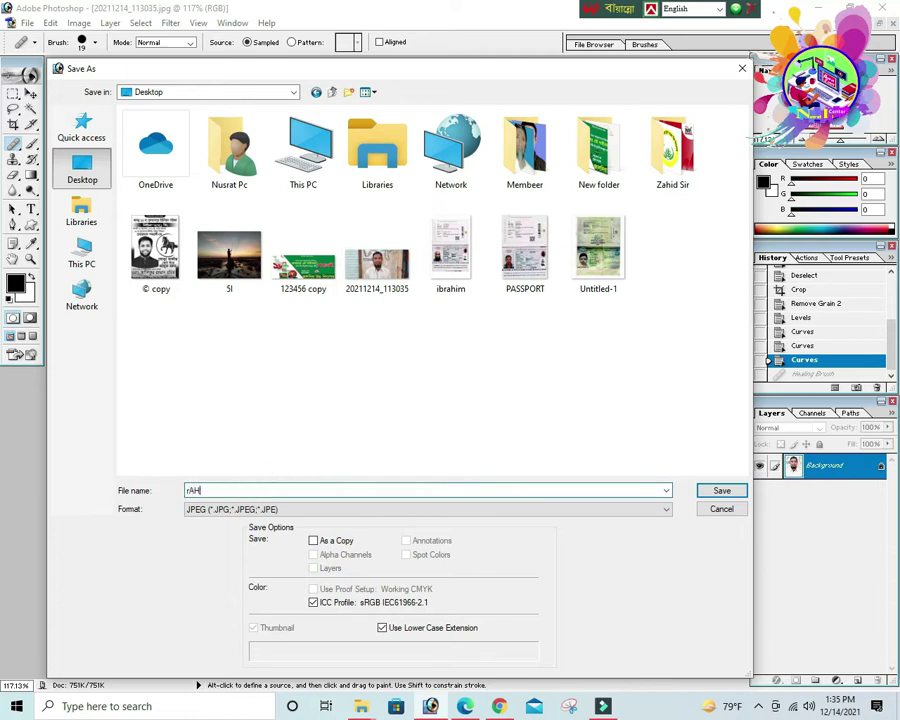
{"action": "type", "text": "A"}
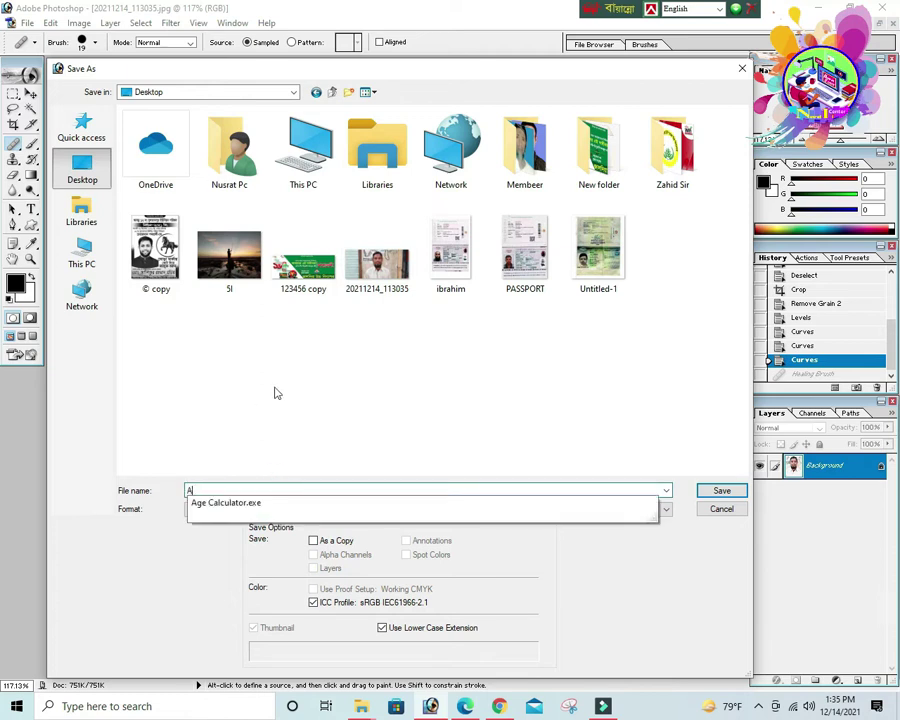
{"action": "left_click", "coordinate": [718, 491]}
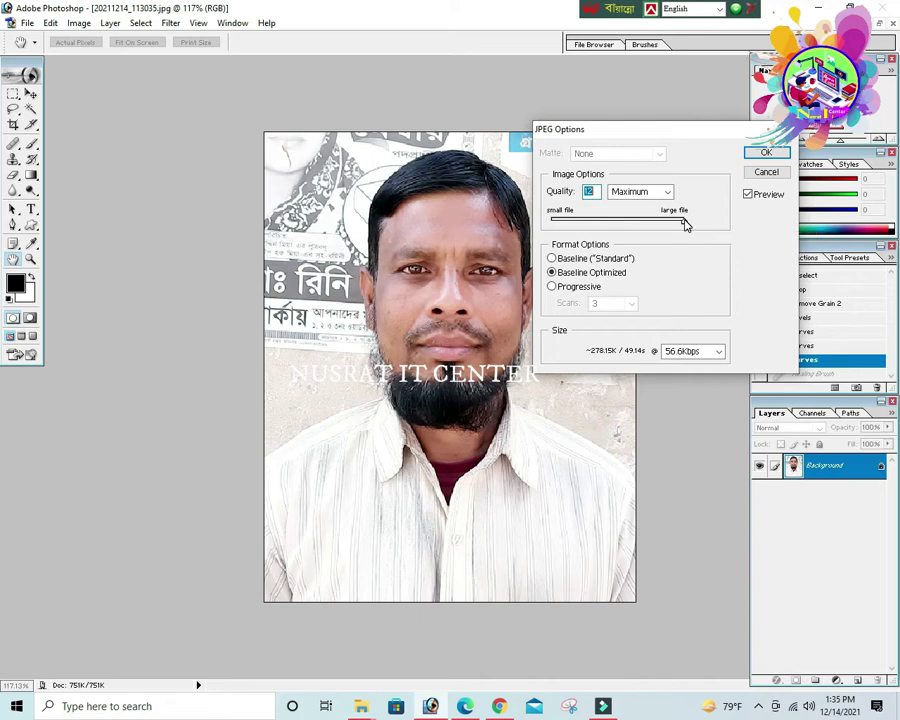
Confirm the JPEG options with quality 12 (Maximum), Baseline ("Standard") format and a 2MBps size estimate rate
{"action": "mouse_move", "coordinate": [686, 226]}
{"action": "left_mouse_down"}
{"action": "mouse_move", "coordinate": [566, 222]}
{"action": "mouse_move", "coordinate": [704, 228]}
{"action": "mouse_move", "coordinate": [566, 222]}
{"action": "mouse_move", "coordinate": [687, 232]}
{"action": "left_mouse_up"}
{"action": "left_click", "coordinate": [718, 351]}
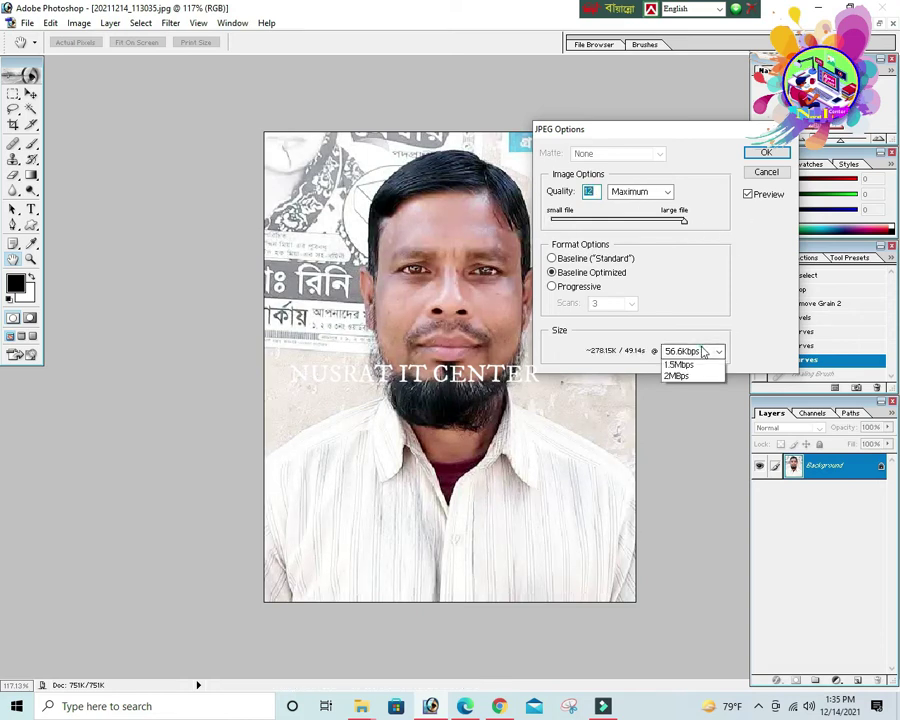
{"action": "left_click", "coordinate": [679, 222]}
{"action": "left_click_drag", "start_coordinate": [686, 221], "coordinate": [630, 227]}
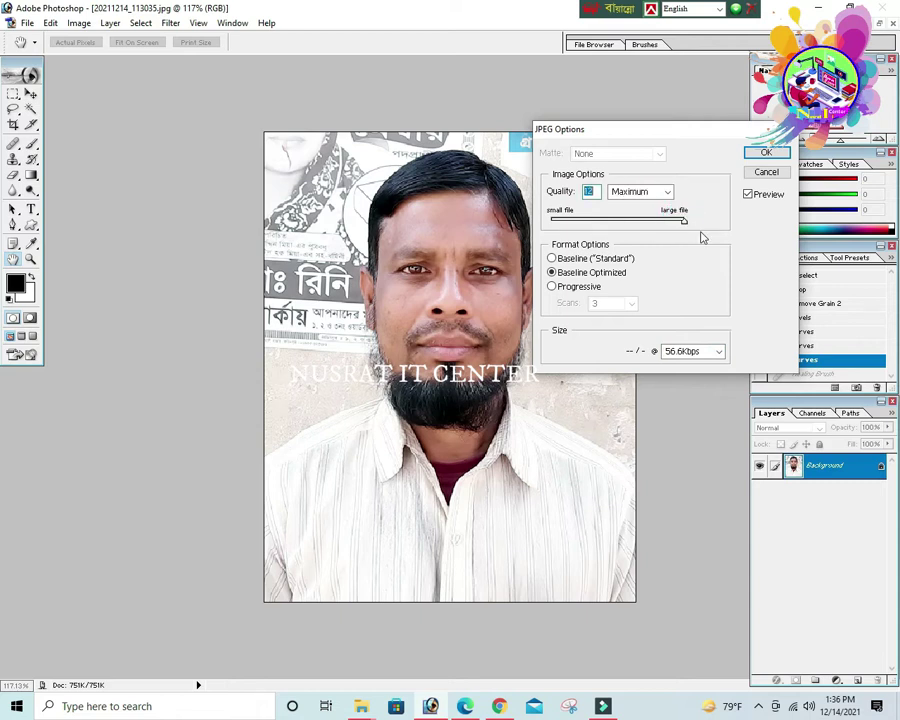
{"action": "left_click", "coordinate": [702, 352]}
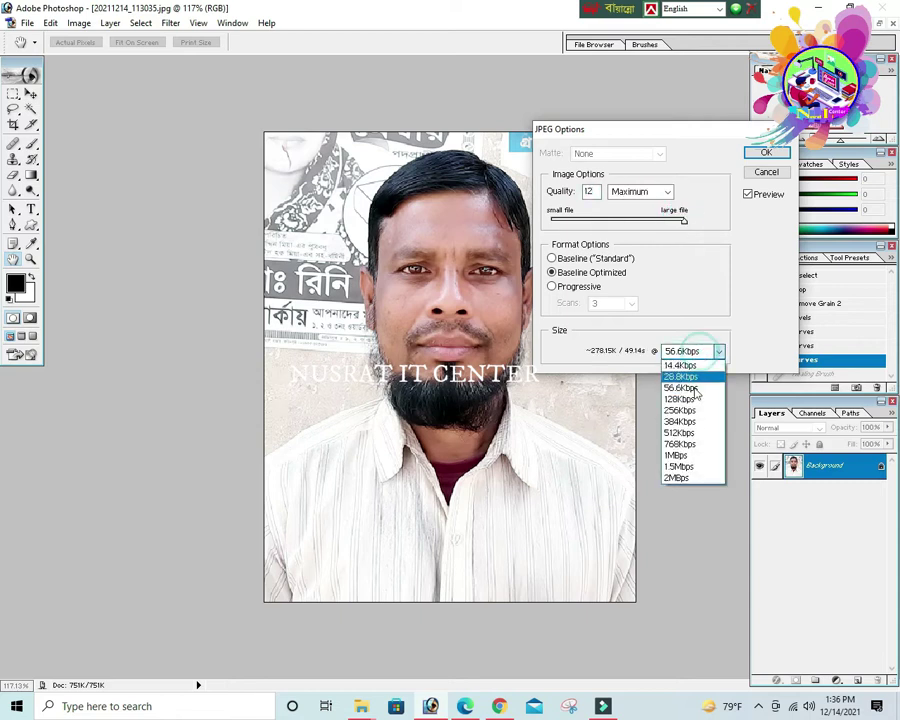
{"action": "left_click", "coordinate": [685, 477]}
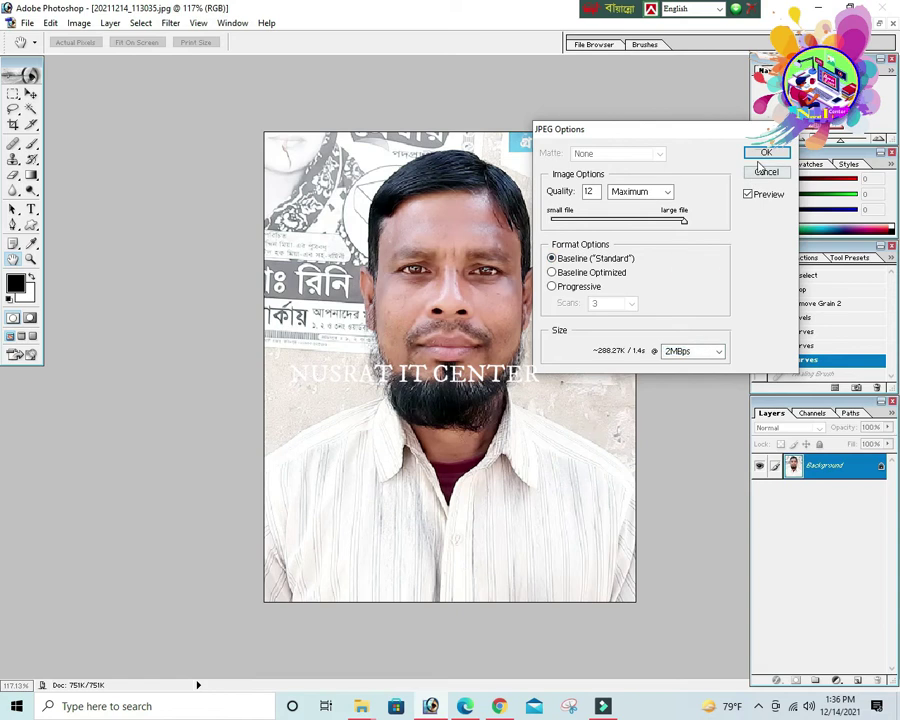
{"action": "left_click", "coordinate": [766, 152]}
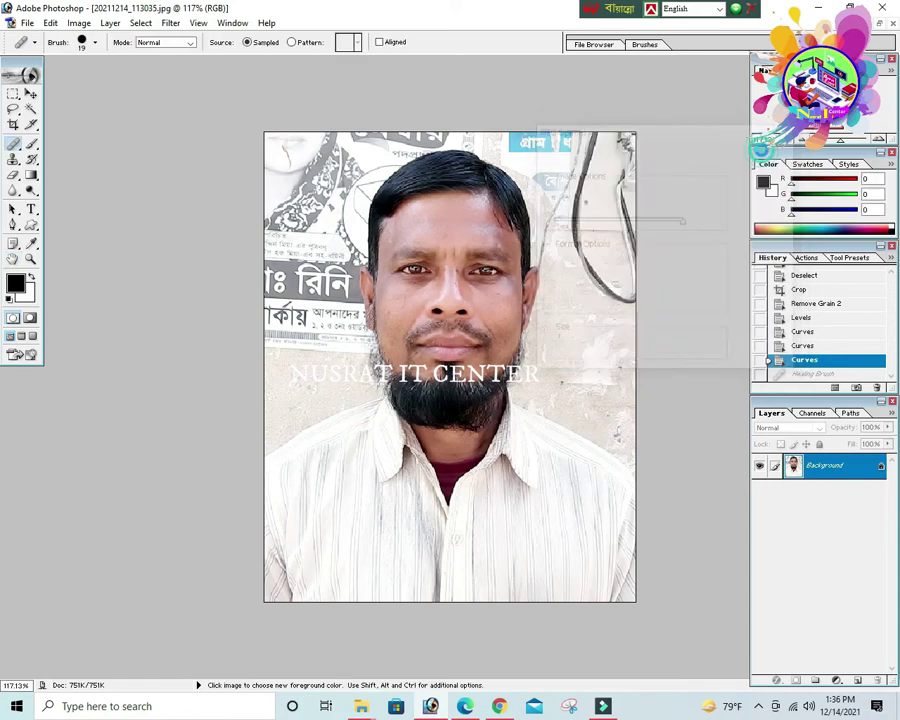
Close the portrait, switch to Chrome and open the remove.bg website through a Google search for "remove bg"
{"action": "left_click", "coordinate": [893, 24]}
{"action": "left_click", "coordinate": [882, 7]}
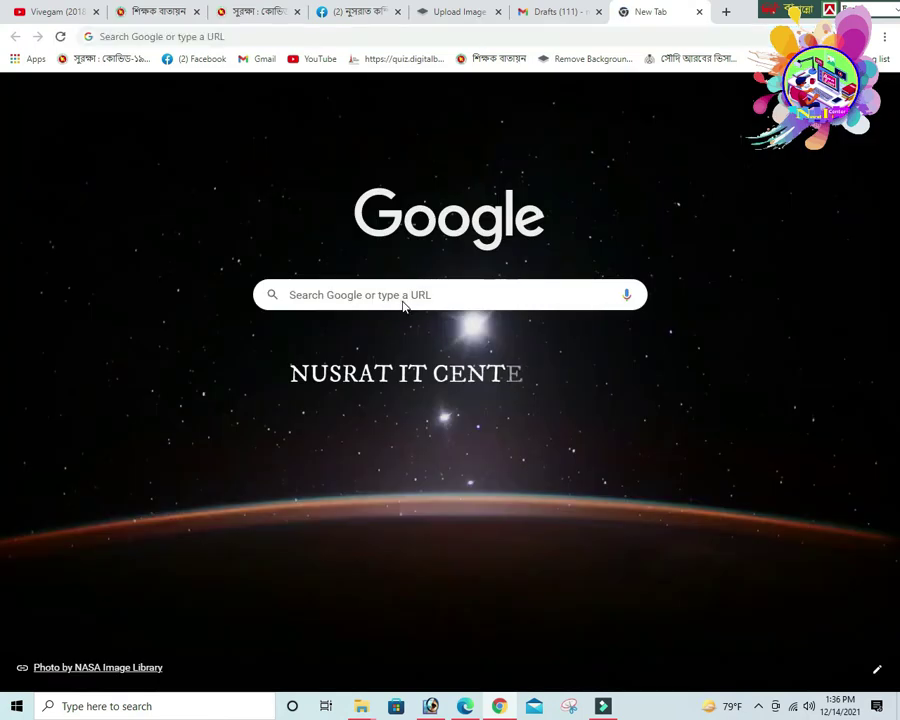
{"action": "left_click", "coordinate": [403, 302]}
{"action": "left_click", "coordinate": [401, 294]}
{"action": "type", "text": "রemo"}
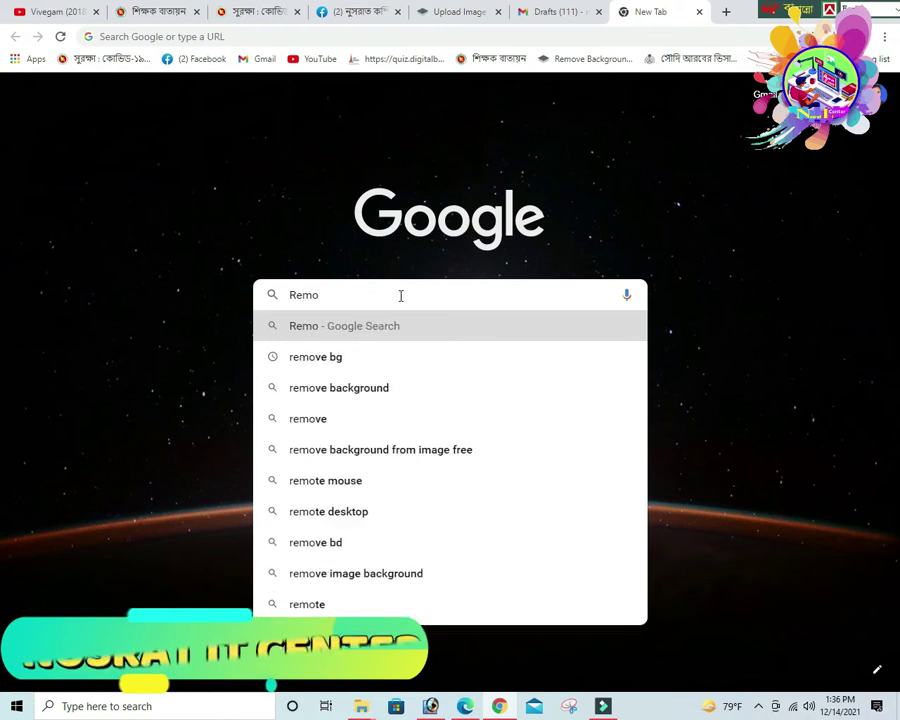
{"action": "type", "text": "ve"}
{"action": "key", "text": "Return"}
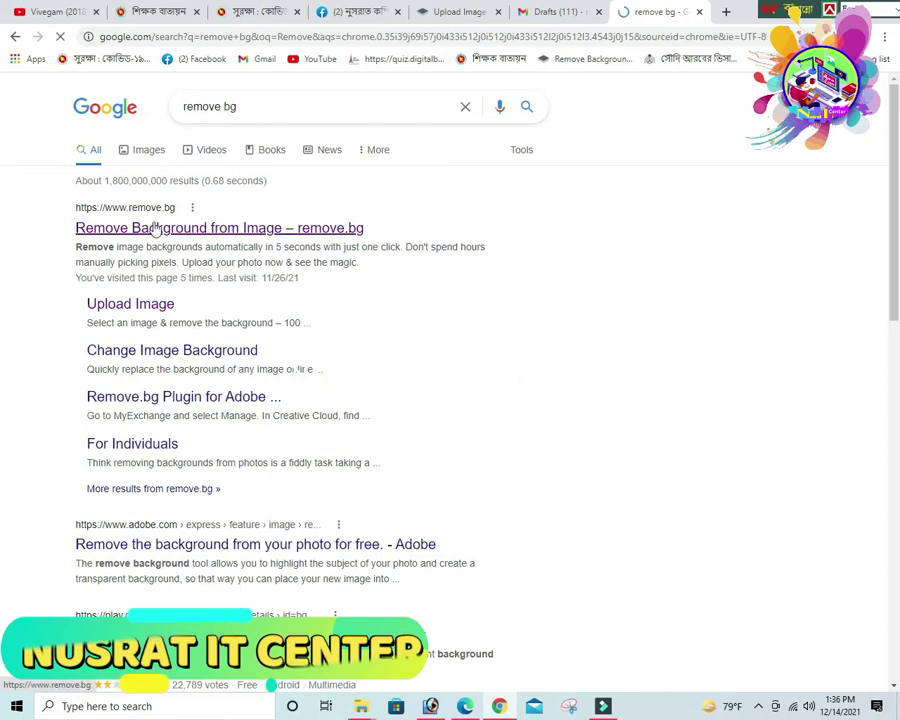
{"action": "left_click", "coordinate": [242, 230]}
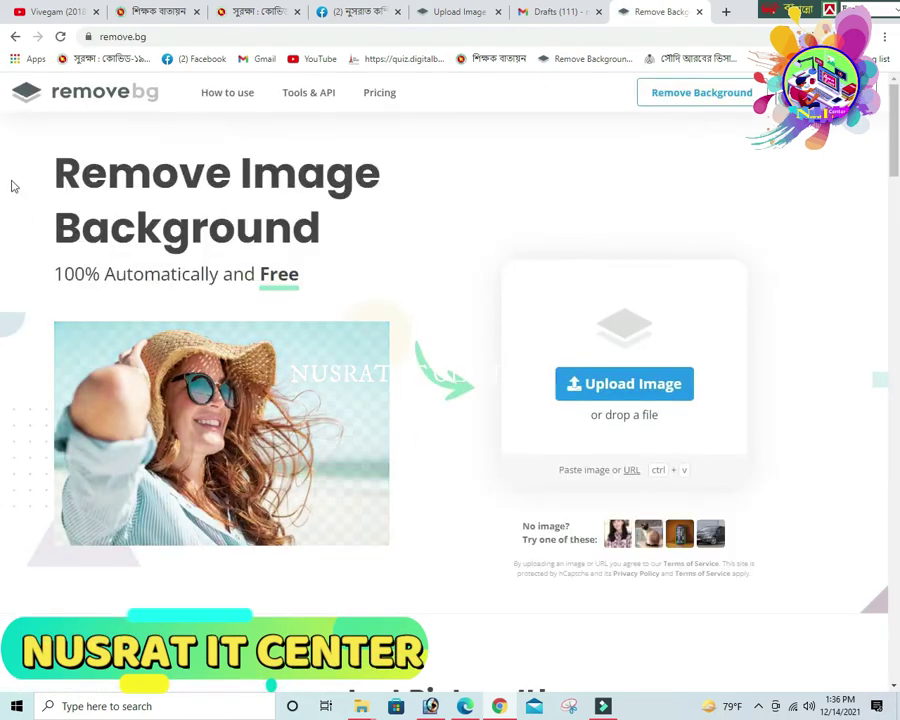
Upload the image A from the Desktop to remove.bg to strip its background
{"action": "left_click_drag", "start_coordinate": [60, 178], "coordinate": [379, 221]}
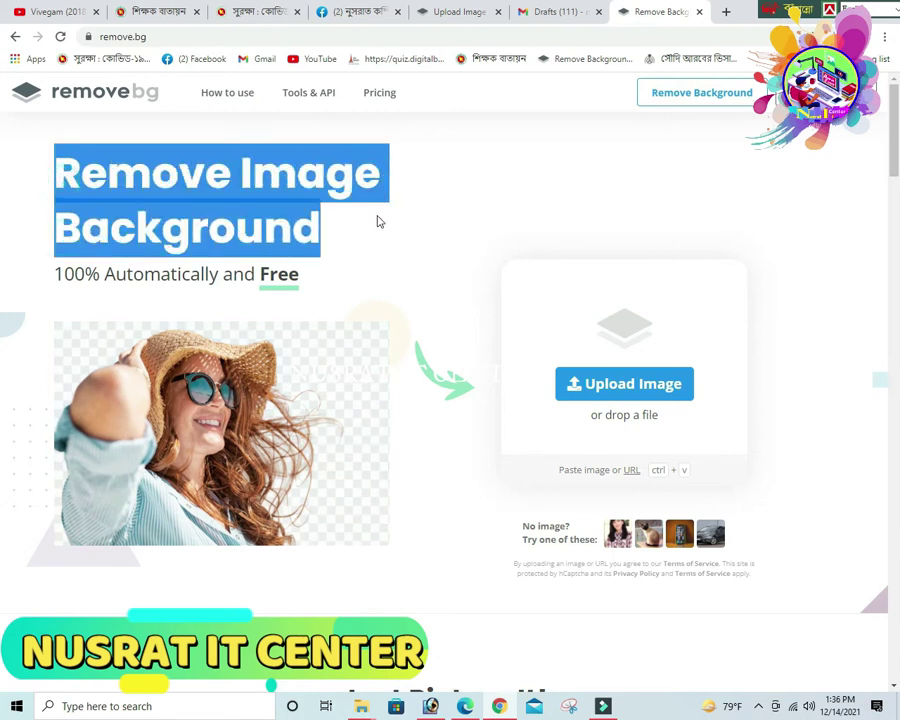
{"action": "left_click", "coordinate": [312, 282]}
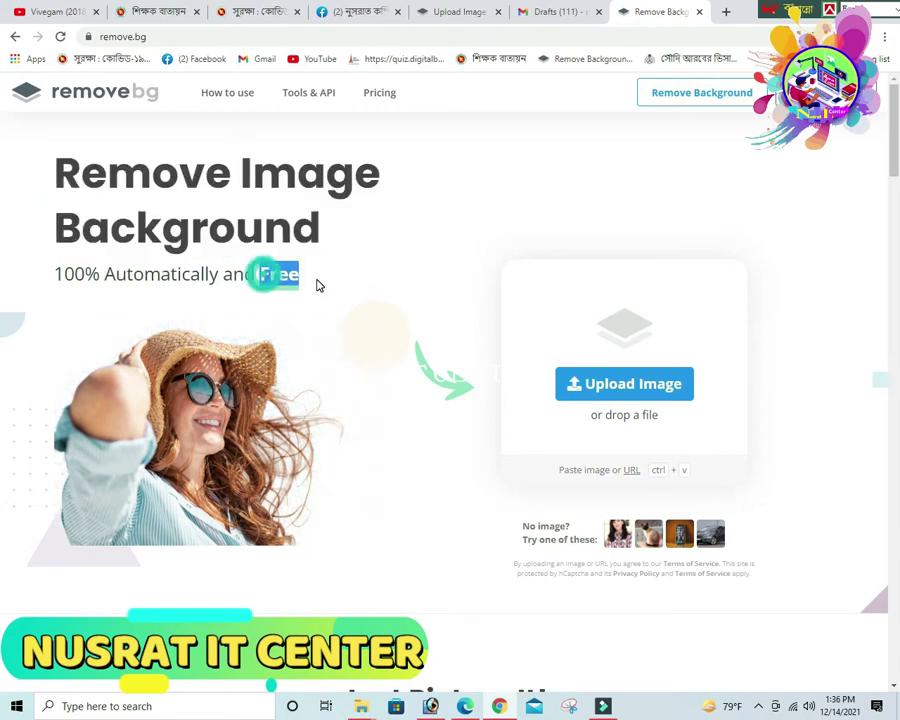
{"action": "left_click", "coordinate": [640, 386]}
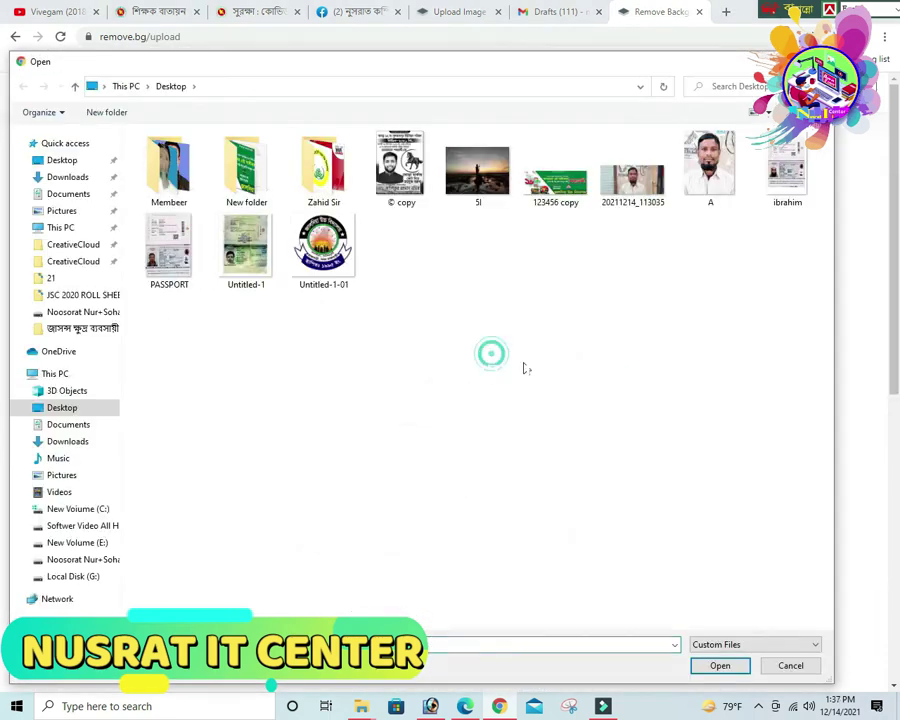
{"action": "left_click", "coordinate": [706, 182]}
{"action": "left_click", "coordinate": [722, 666]}
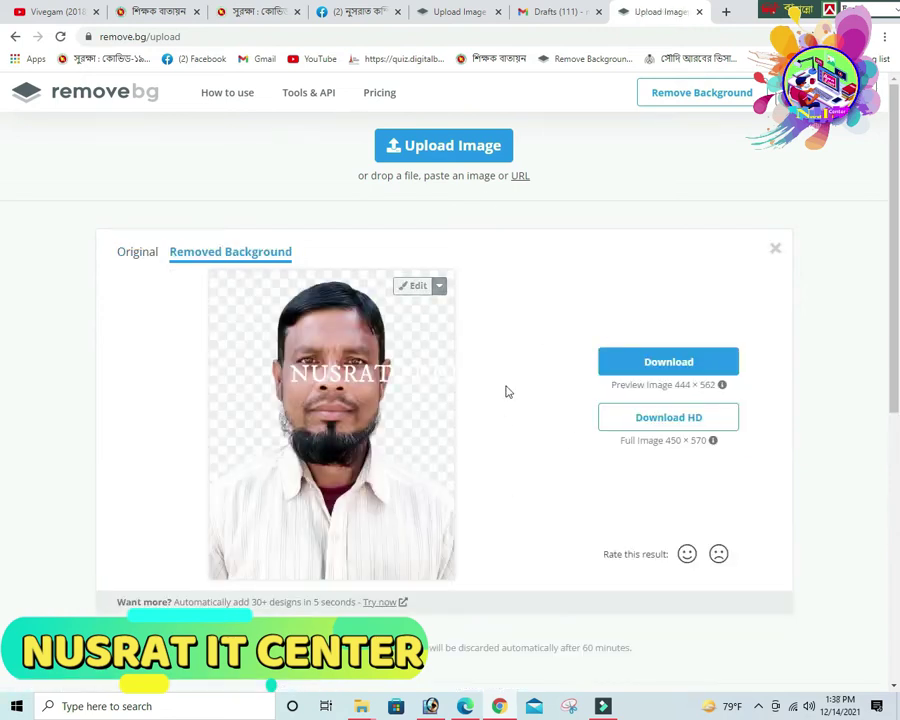
Open the cutout portrait for editing and try the pale foggy city photo as its background
{"action": "left_click", "coordinate": [417, 286]}
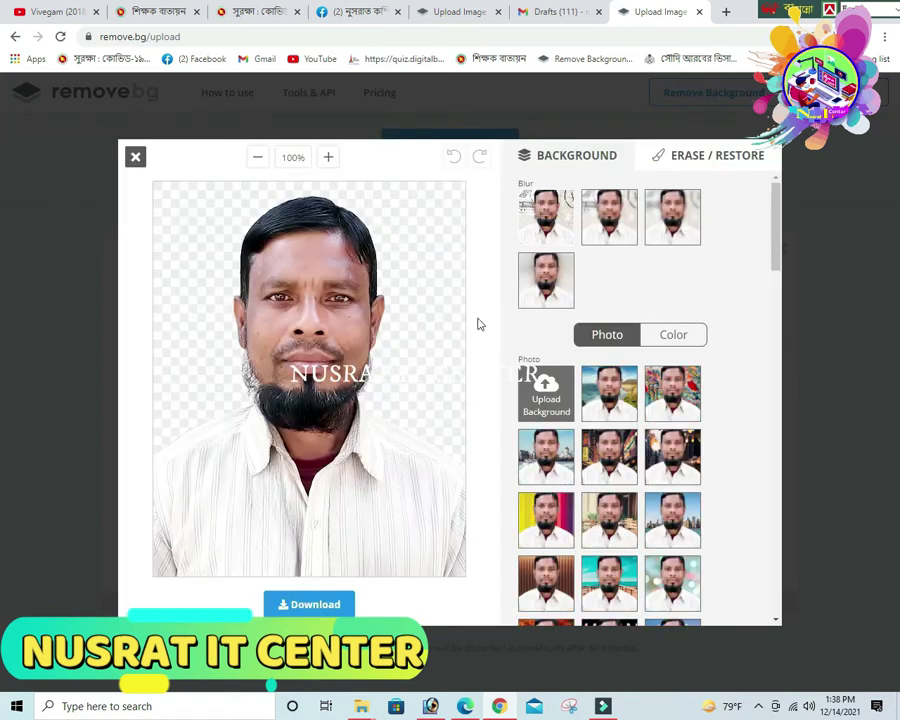
{"action": "scroll", "coordinate": [621, 546], "scroll_direction": "down", "scroll_amount": 5}
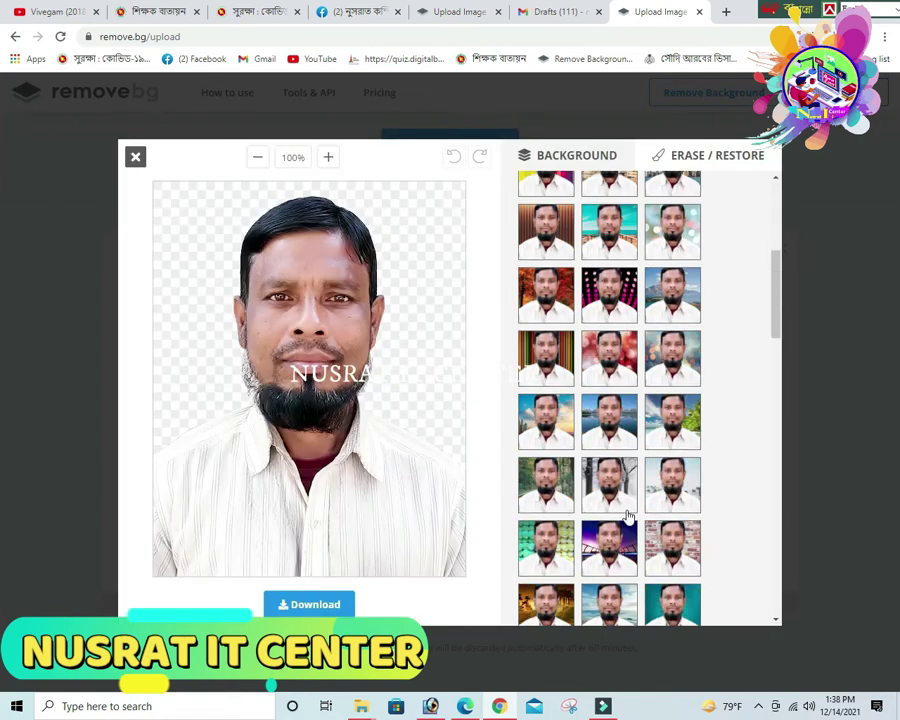
{"action": "left_click", "coordinate": [675, 487]}
{"action": "scroll", "coordinate": [675, 487], "scroll_direction": "up", "scroll_amount": 5}
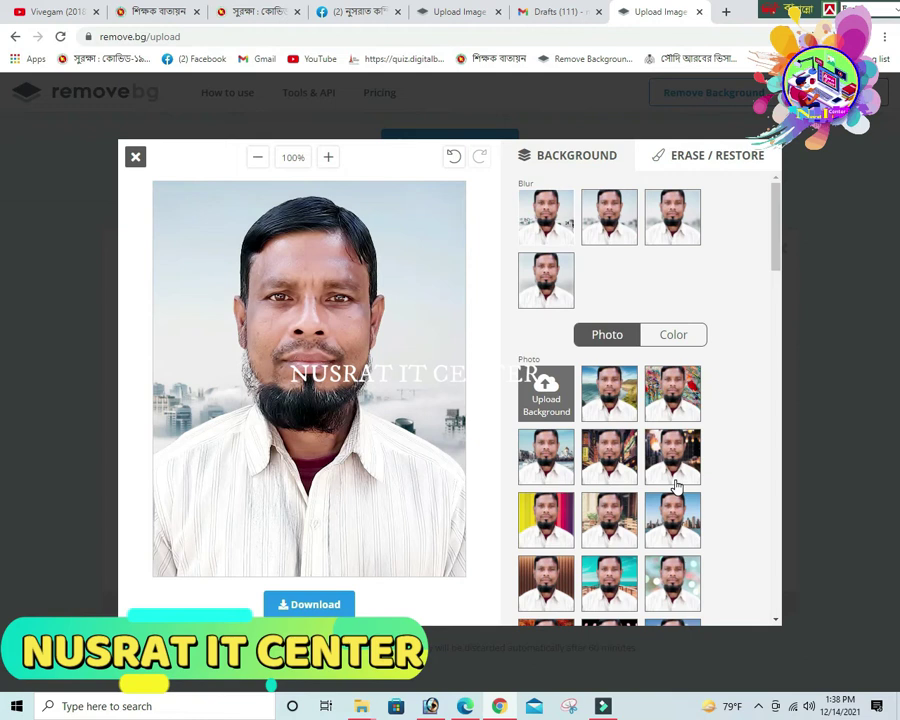
Replace the photo background with a solid colour, trying white before choosing medium blue
{"action": "left_click", "coordinate": [668, 340]}
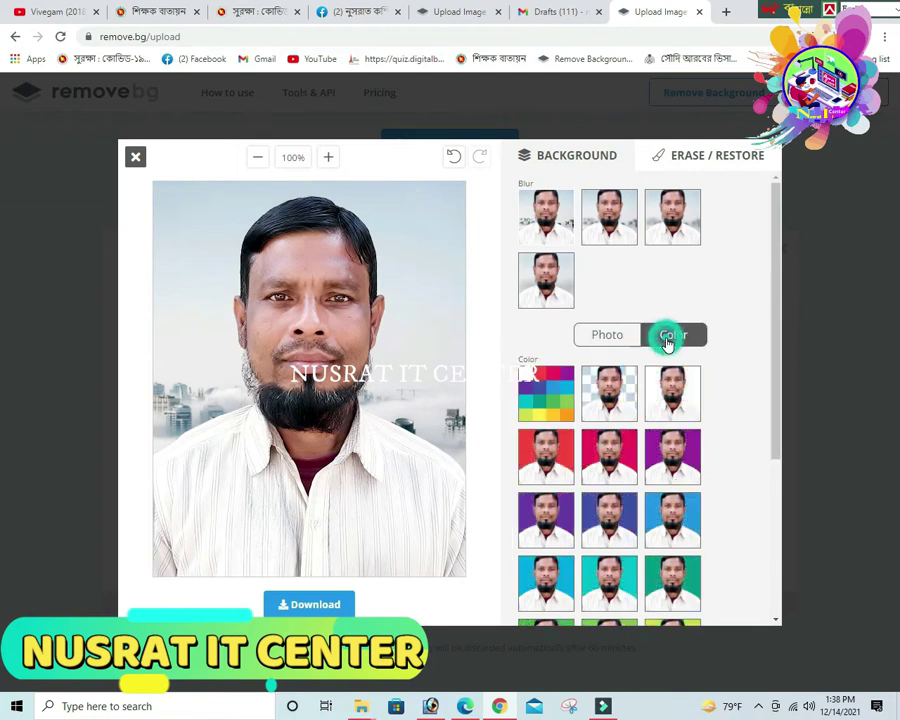
{"action": "left_click", "coordinate": [677, 403]}
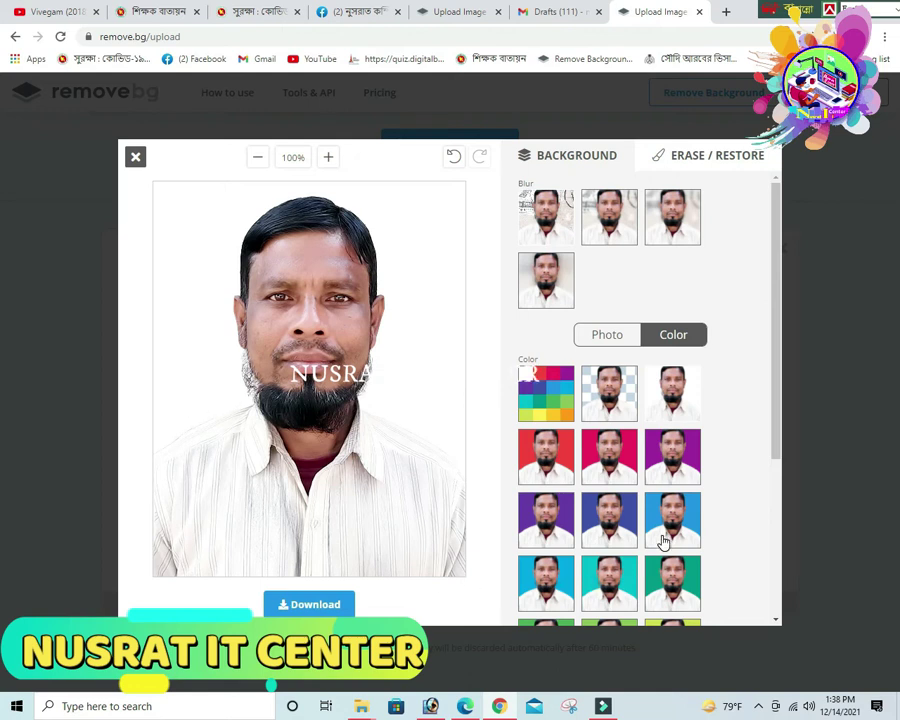
{"action": "scroll", "coordinate": [663, 541], "scroll_direction": "down", "scroll_amount": 1}
{"action": "left_click", "coordinate": [676, 462]}
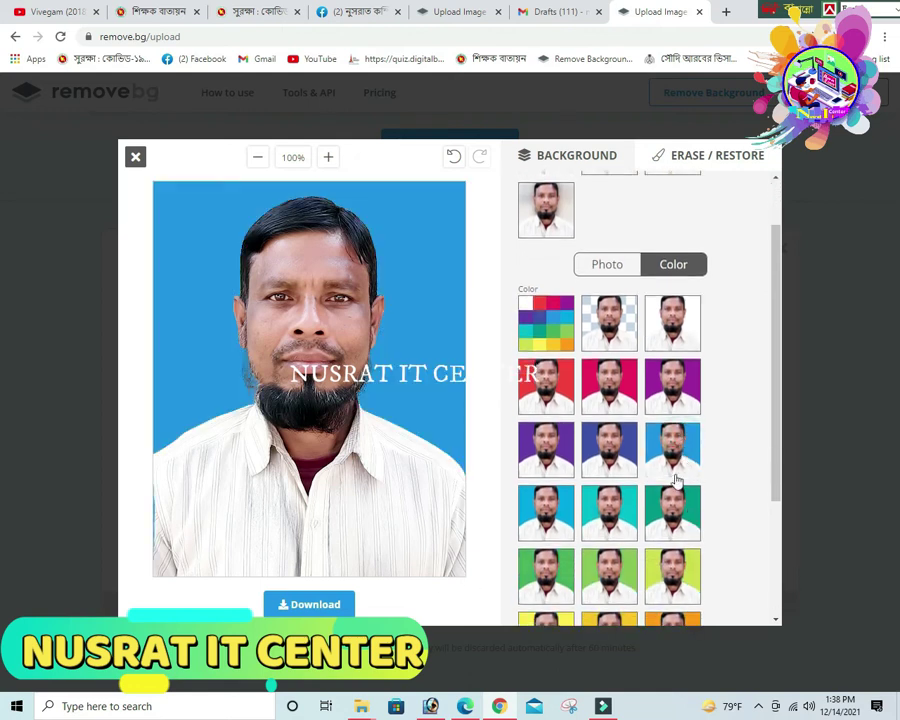
Change the portrait's solid background colour to turquoise and download the image
{"action": "left_click", "coordinate": [672, 522]}
{"action": "left_click", "coordinate": [617, 514]}
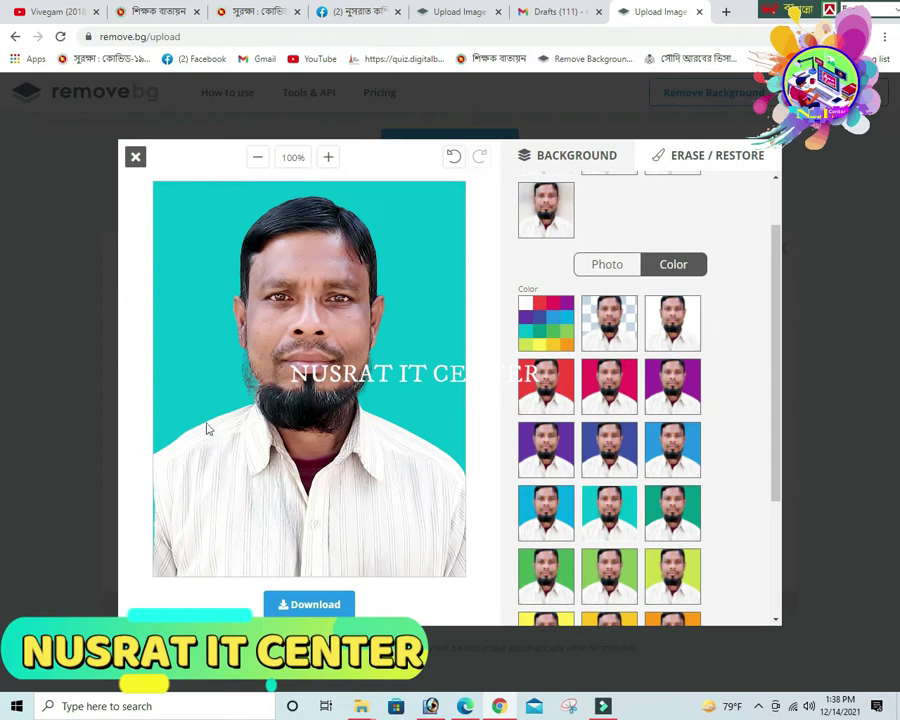
{"action": "left_click", "coordinate": [312, 604]}
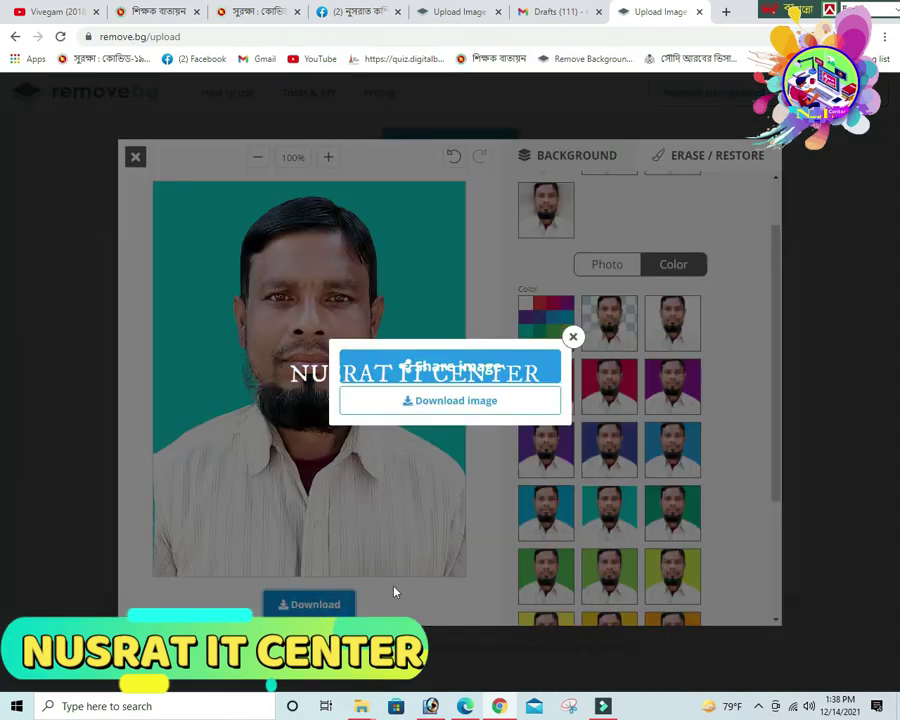
{"action": "left_click", "coordinate": [465, 402]}
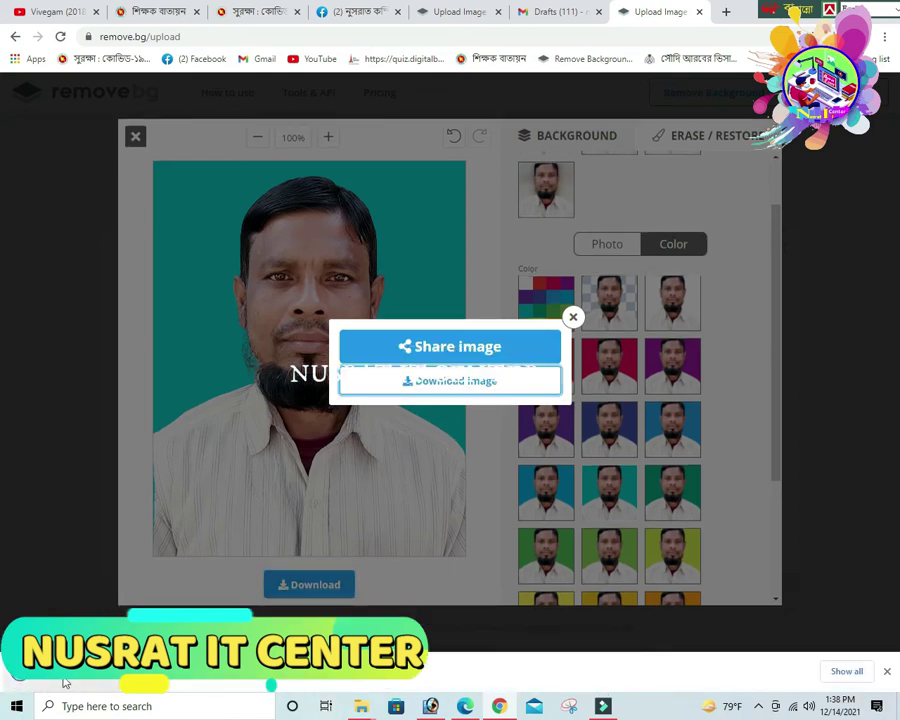
Show the downloaded A-removebg-preview file in its folder, move it to the Desktop and leave Chrome
{"action": "left_click", "coordinate": [850, 671]}
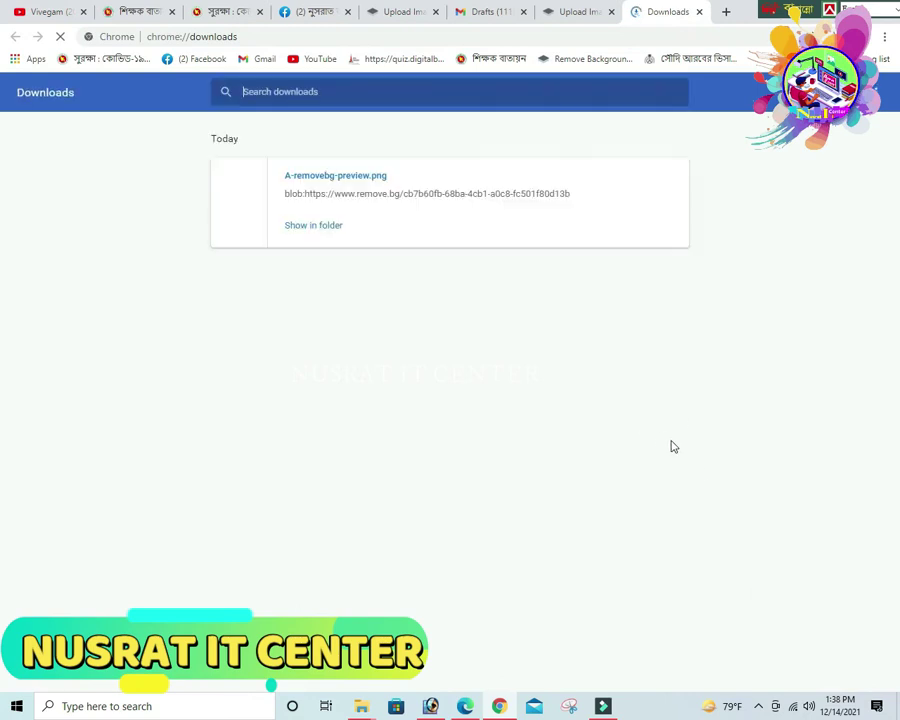
{"action": "left_click", "coordinate": [312, 226]}
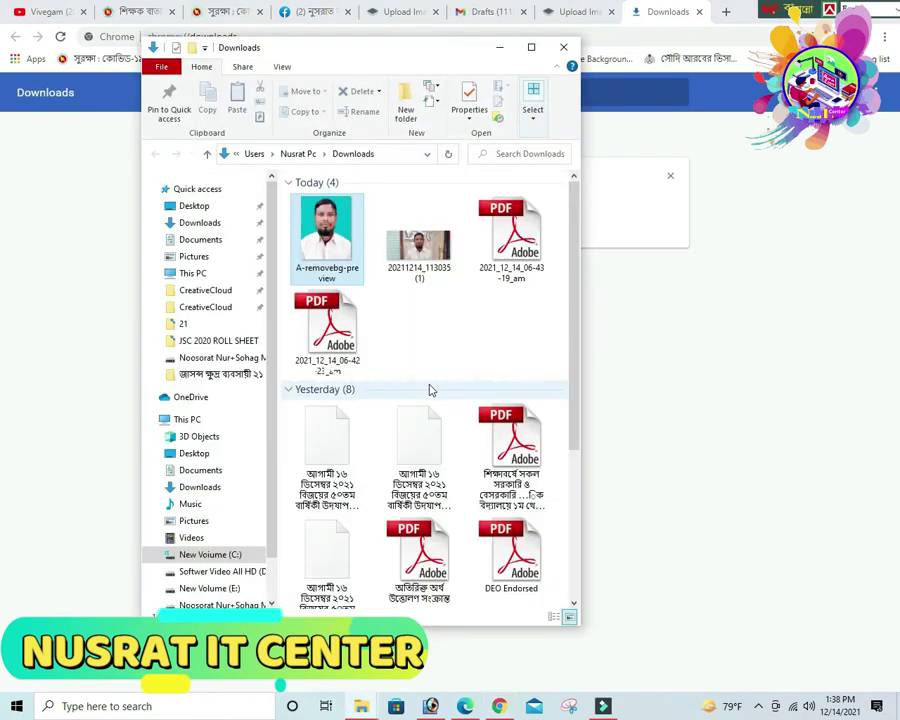
{"action": "left_click_drag", "start_coordinate": [326, 228], "coordinate": [220, 215]}
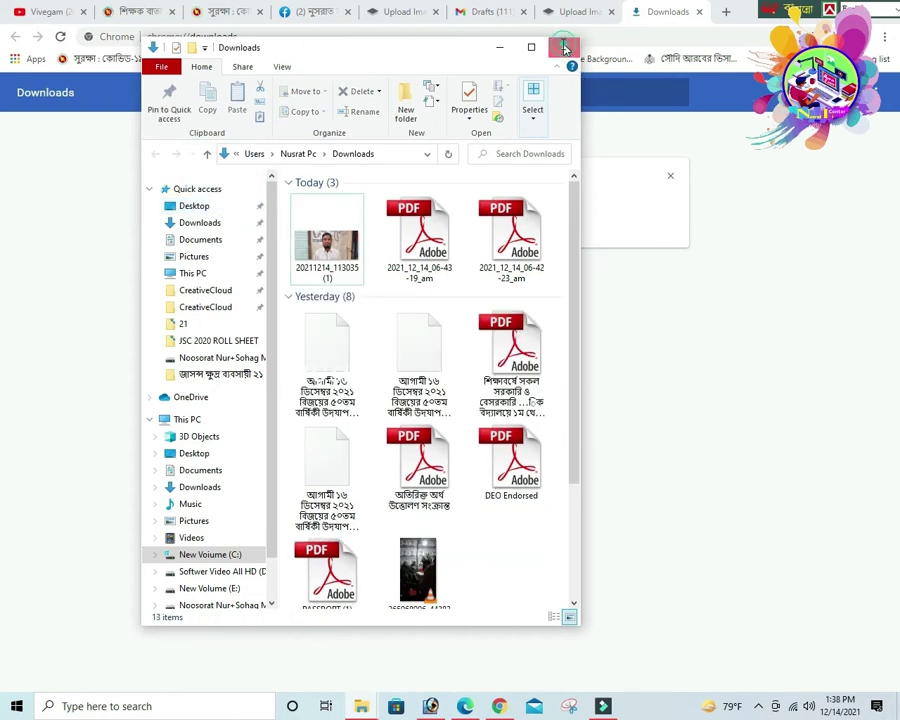
{"action": "left_click", "coordinate": [563, 47]}
{"action": "left_click", "coordinate": [816, 10]}
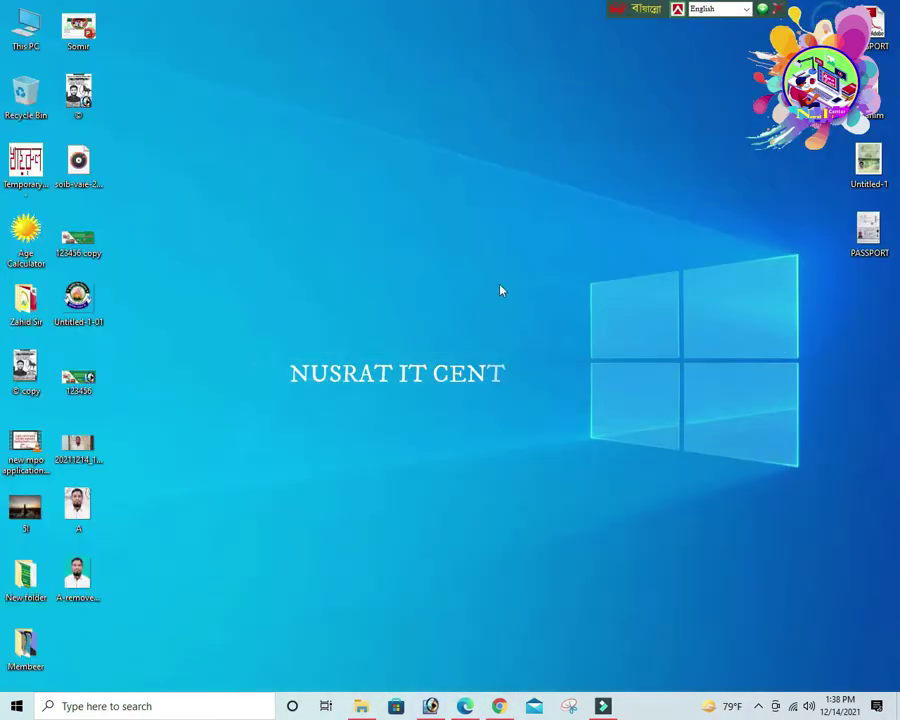
Switch to Photoshop, open A-removebg-preview and A from the Desktop, and place the two images side by side
{"action": "left_click", "coordinate": [431, 706]}
{"action": "double_click", "coordinate": [372, 314]}
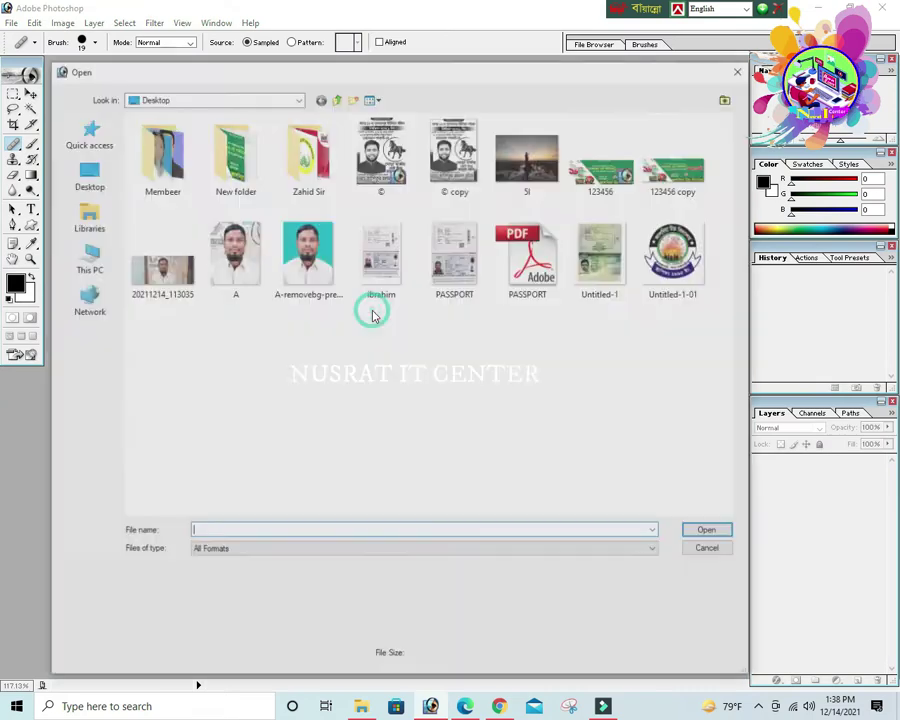
{"action": "left_click", "coordinate": [311, 251]}
{"action": "left_click", "coordinate": [234, 255]}
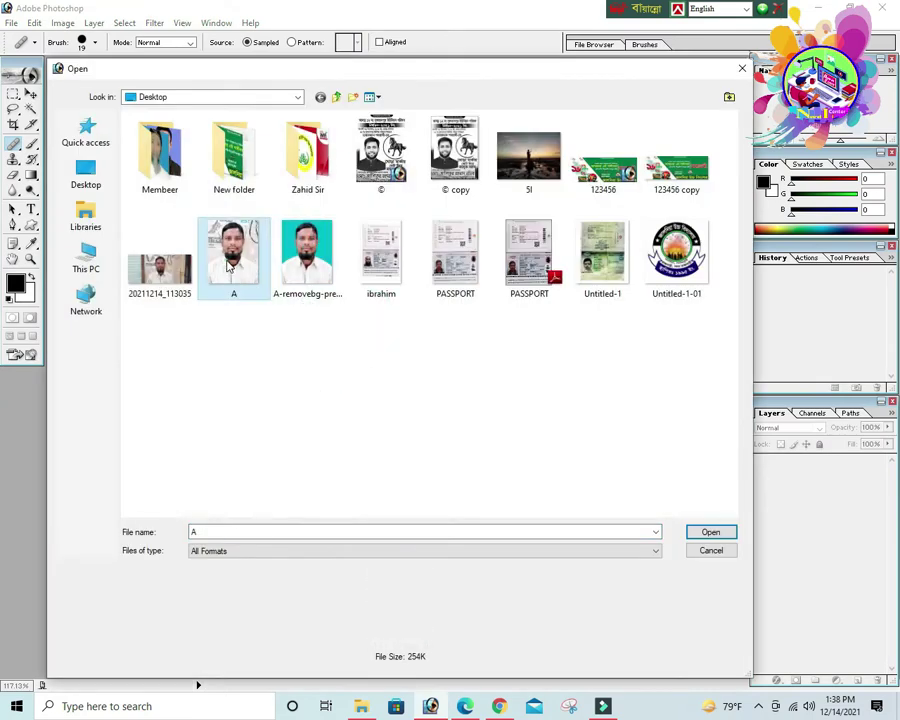
{"action": "left_click", "coordinate": [306, 270]}
{"action": "left_click", "coordinate": [234, 255]}
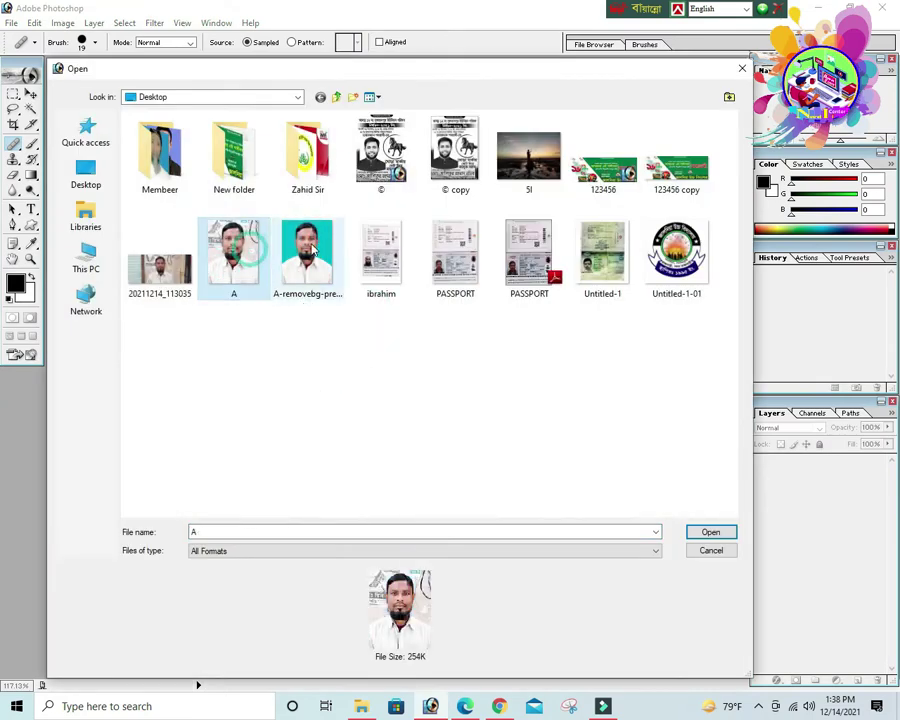
{"action": "double_click", "coordinate": [306, 260]}
{"action": "key", "text": "ctrl+o"}
{"action": "left_click", "coordinate": [234, 255]}
{"action": "double_click", "coordinate": [240, 250]}
{"action": "left_click_drag", "start_coordinate": [150, 75], "coordinate": [479, 75]}
Open the original photo 20211214_113035 and arrange its window, zoomed out, beneath the two portraits for comparison
{"action": "key", "text": "ctrl+o"}
{"action": "left_click", "coordinate": [161, 275]}
{"action": "double_click", "coordinate": [161, 283]}
{"action": "left_click_drag", "start_coordinate": [312, 82], "coordinate": [308, 450]}
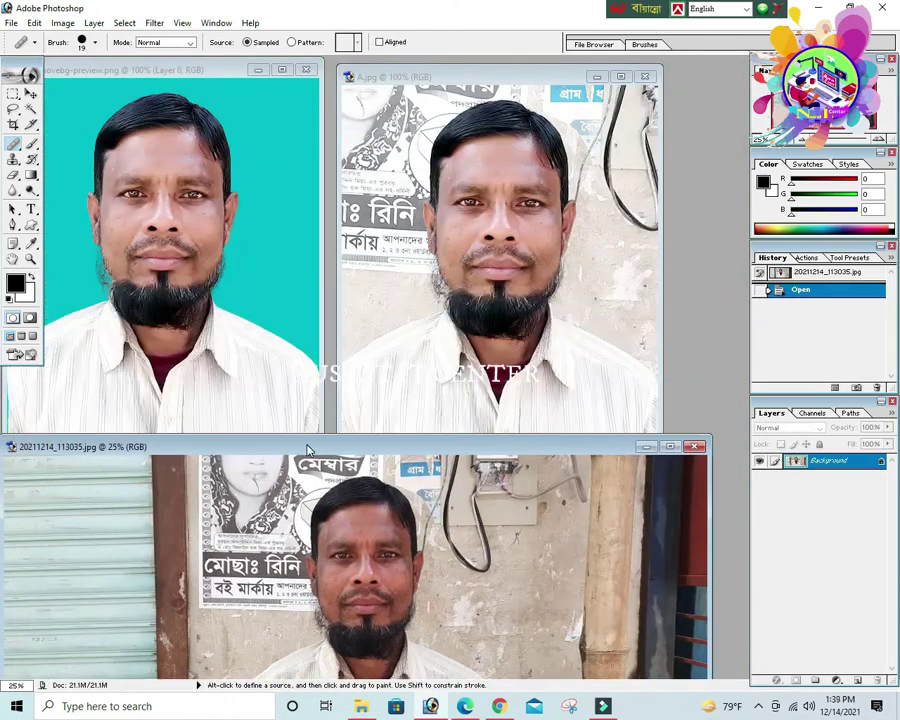
{"action": "scroll", "coordinate": [355, 567], "scroll_direction": "down", "scroll_amount": 3}
{"action": "left_click_drag", "start_coordinate": [183, 447], "coordinate": [522, 538]}
{"action": "left_click_drag", "start_coordinate": [586, 552], "coordinate": [187, 454]}
{"action": "left_click_drag", "start_coordinate": [452, 617], "coordinate": [452, 670]}
Compare the three versions of the photo and close 20211214_113035.jpg and A.jpg, keeping the turquoise portrait open
{"action": "left_click", "coordinate": [512, 210]}
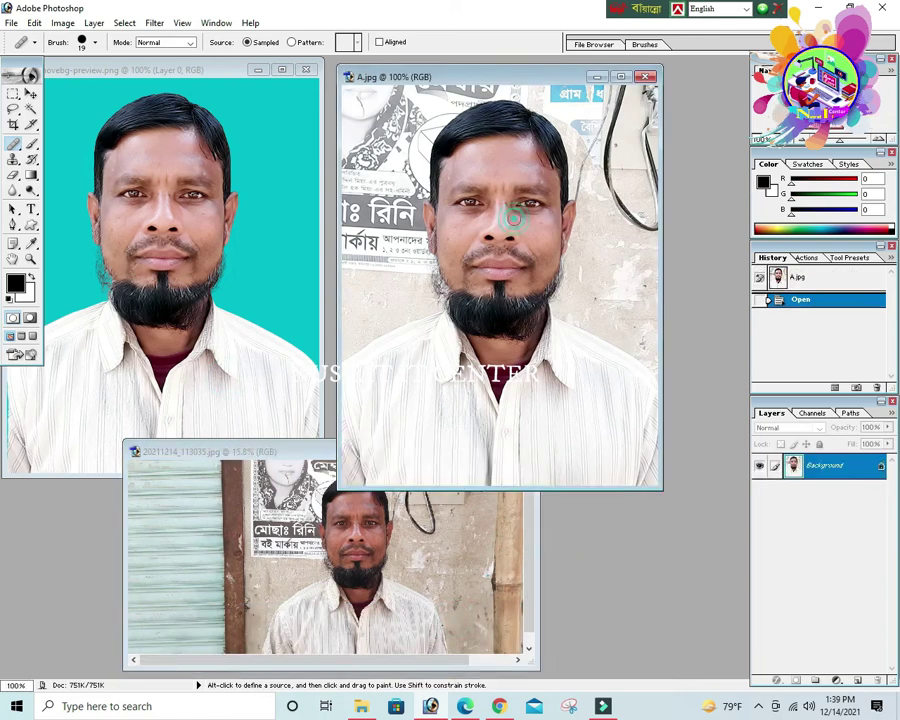
{"action": "left_click", "coordinate": [493, 547]}
{"action": "left_click", "coordinate": [522, 450]}
{"action": "key", "text": "v"}
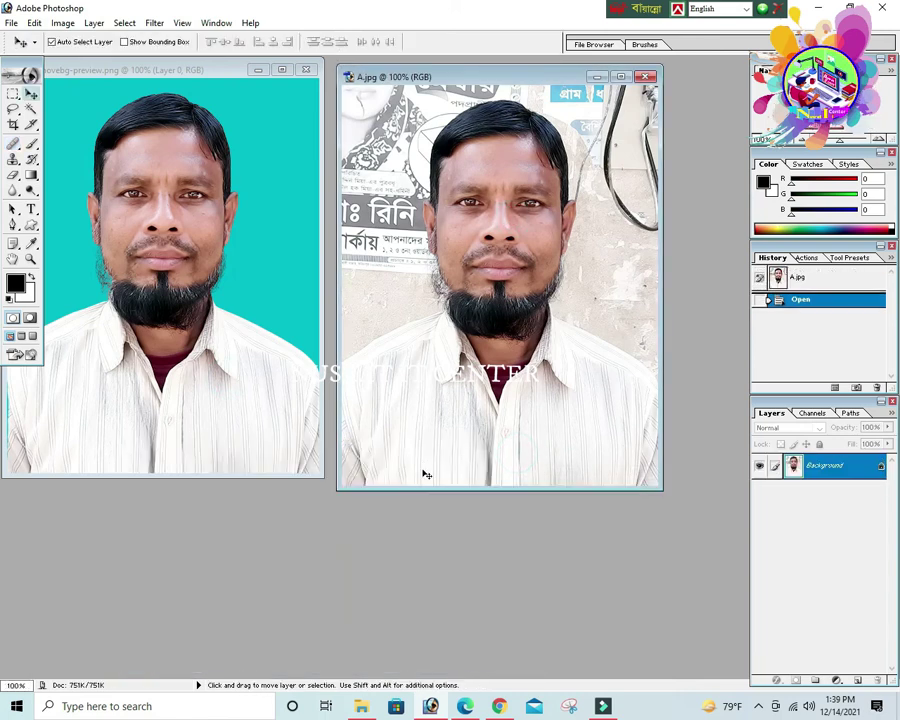
{"action": "scroll", "coordinate": [502, 249], "scroll_direction": "down", "scroll_amount": 2}
{"action": "scroll", "coordinate": [502, 249], "scroll_direction": "up", "scroll_amount": 1}
{"action": "left_click", "coordinate": [178, 287]}
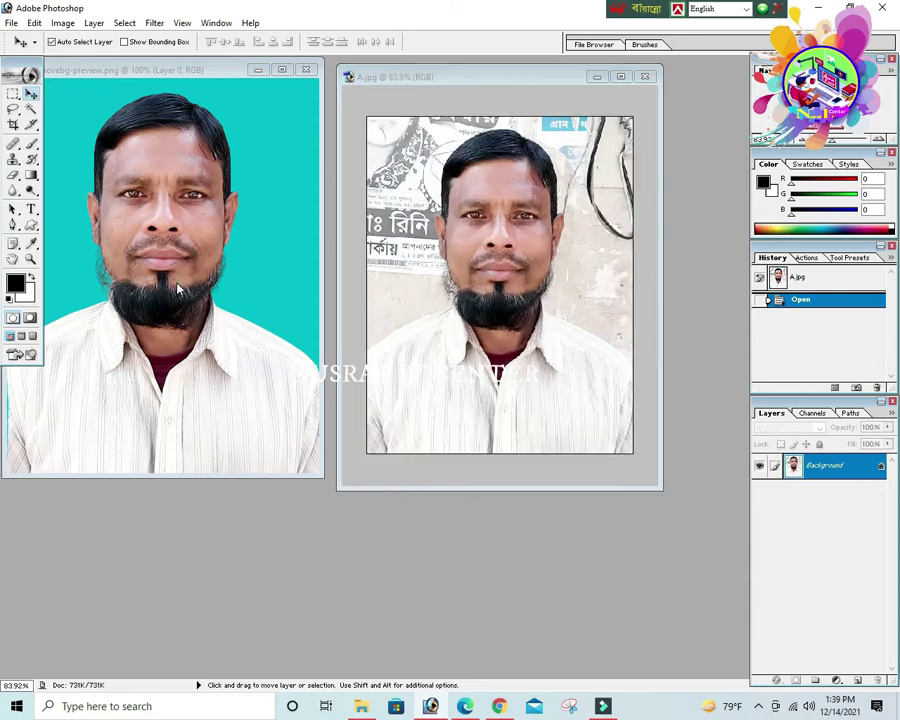
{"action": "scroll", "coordinate": [190, 291], "scroll_direction": "down", "scroll_amount": 2}
{"action": "scroll", "coordinate": [193, 291], "scroll_direction": "up", "scroll_amount": 1}
{"action": "left_click", "coordinate": [646, 77]}
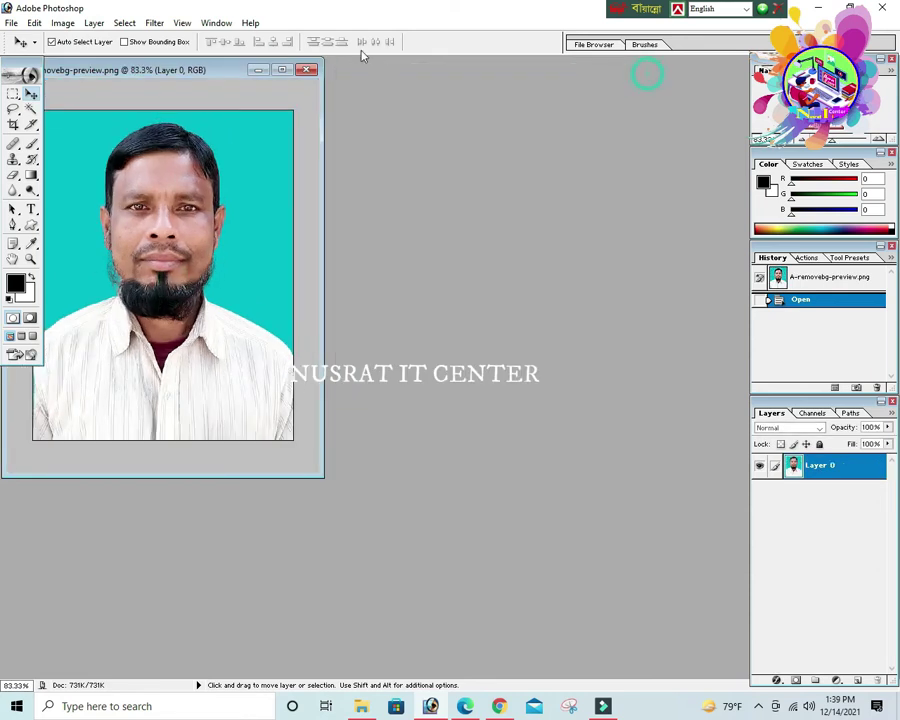
Select the turquoise portrait's entire canvas and turn the selection into a border 1 pixel wide
{"action": "left_click", "coordinate": [284, 70]}
{"action": "key", "text": "ctrl+0"}
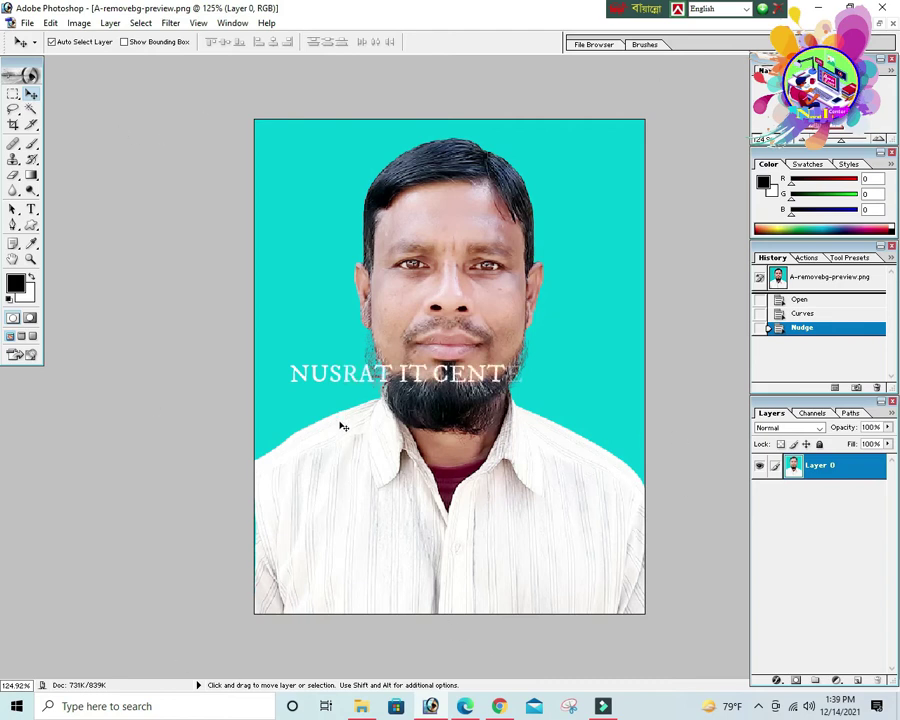
{"action": "key", "text": "ctrl+a"}
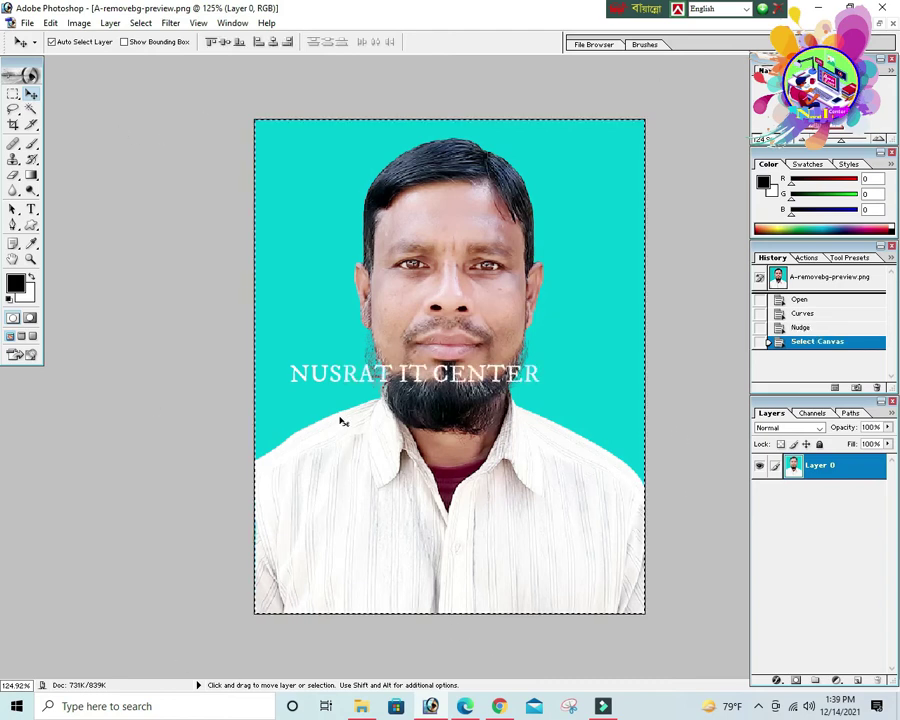
{"action": "left_click", "coordinate": [140, 23]}
{"action": "mouse_move", "coordinate": [172, 143]}
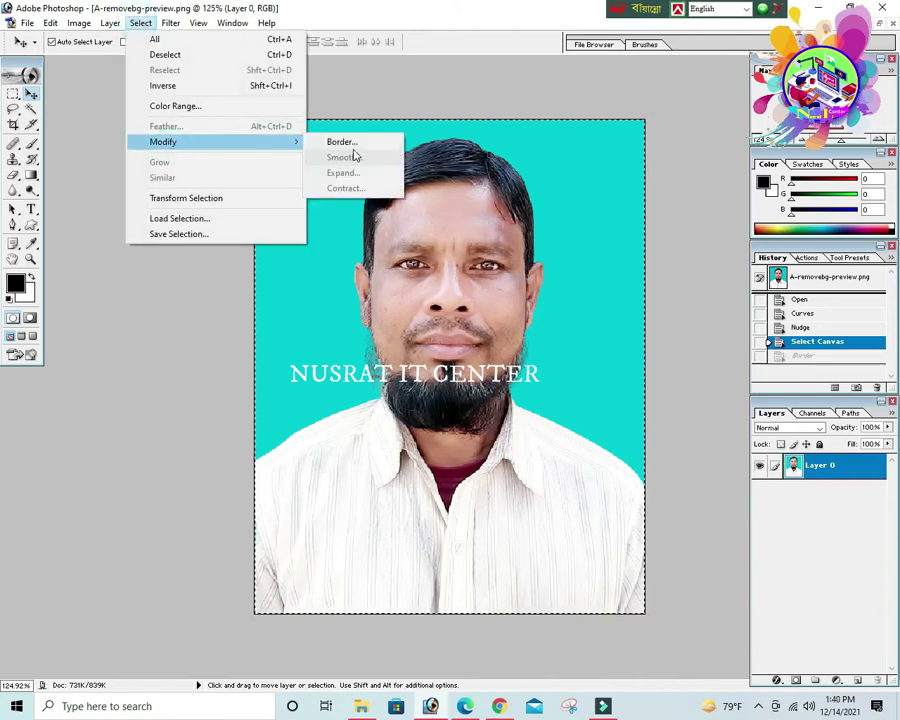
{"action": "left_click", "coordinate": [340, 142]}
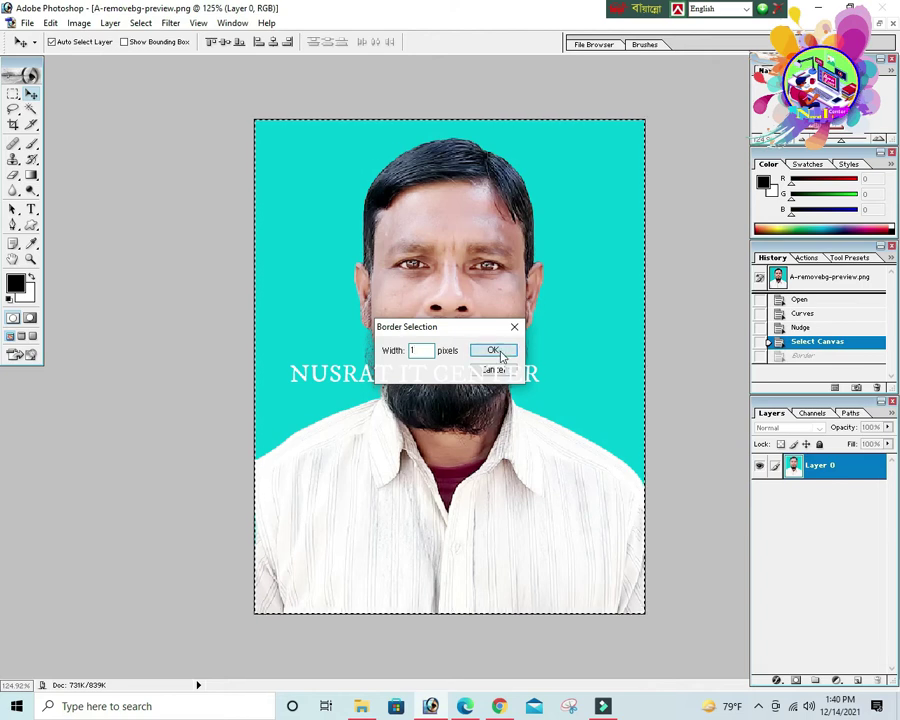
{"action": "left_click", "coordinate": [501, 354]}
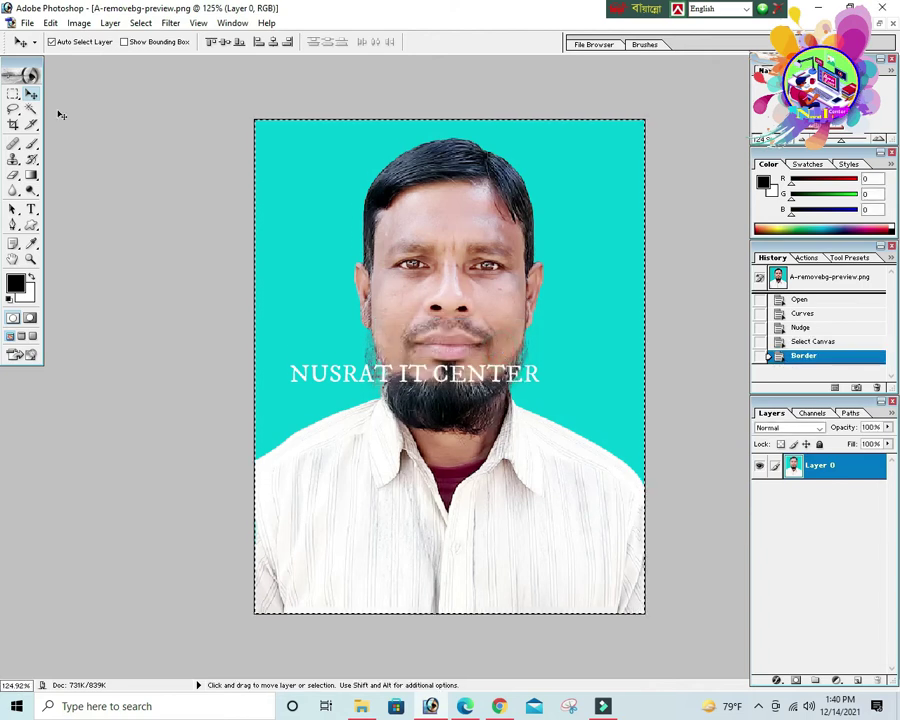
Fill the border selection with black in Normal mode at 100% opacity and deselect it
{"action": "left_click", "coordinate": [50, 22]}
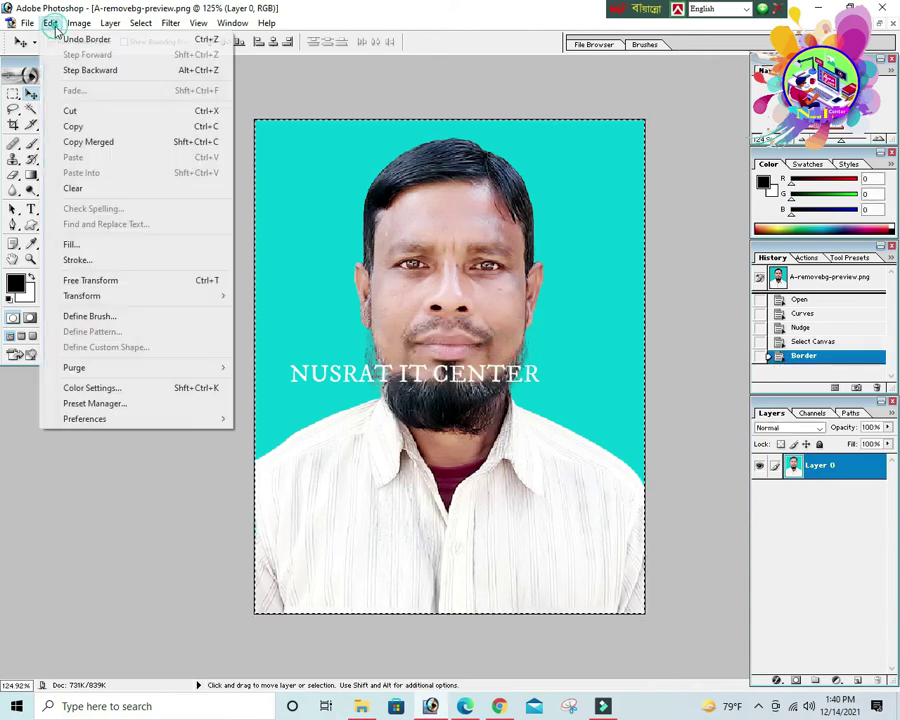
{"action": "left_click", "coordinate": [84, 242]}
{"action": "left_click", "coordinate": [464, 260]}
{"action": "left_click", "coordinate": [464, 261]}
{"action": "left_click", "coordinate": [474, 330]}
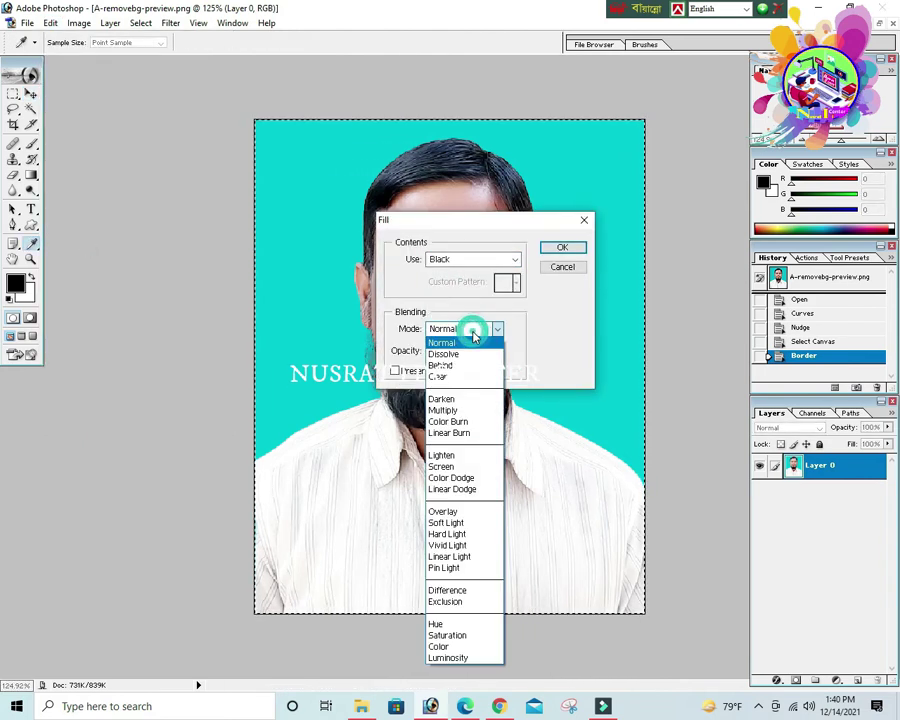
{"action": "left_click", "coordinate": [470, 327]}
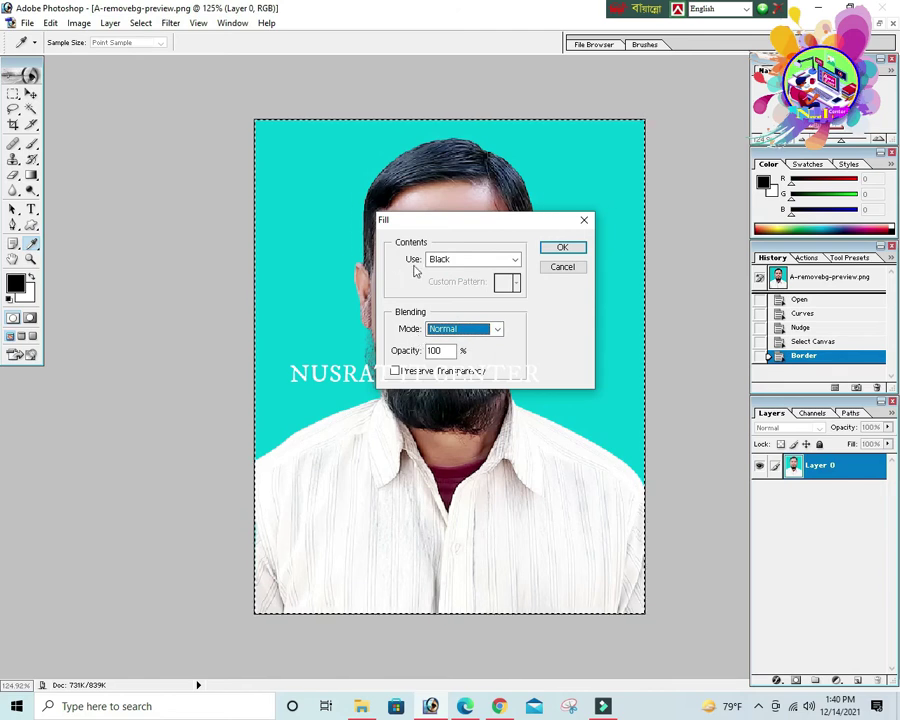
{"action": "left_click", "coordinate": [557, 247]}
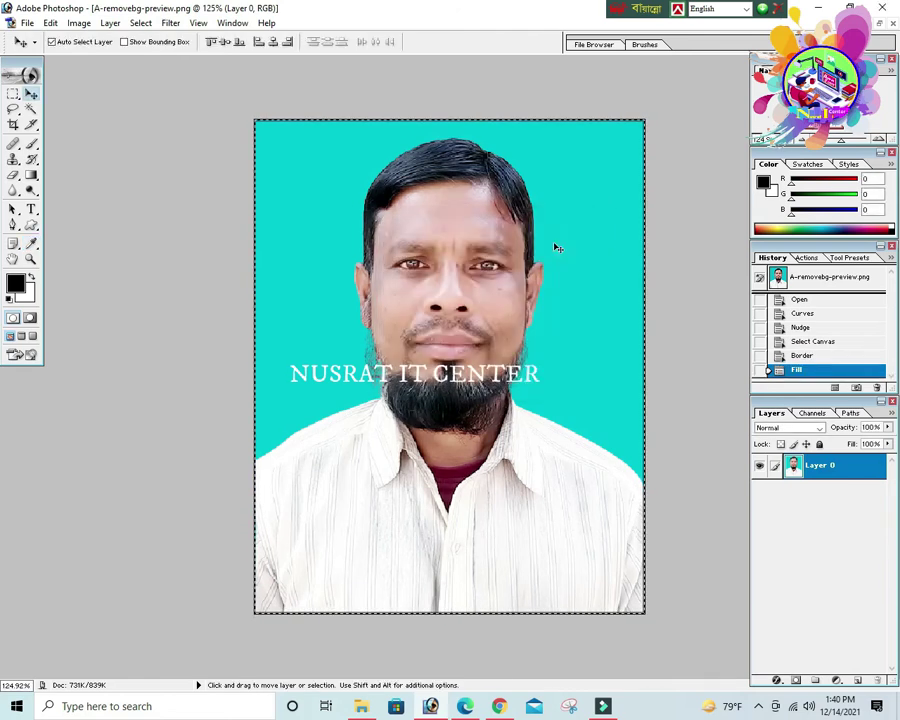
{"action": "scroll", "coordinate": [483, 376], "scroll_direction": "down", "scroll_amount": 5}
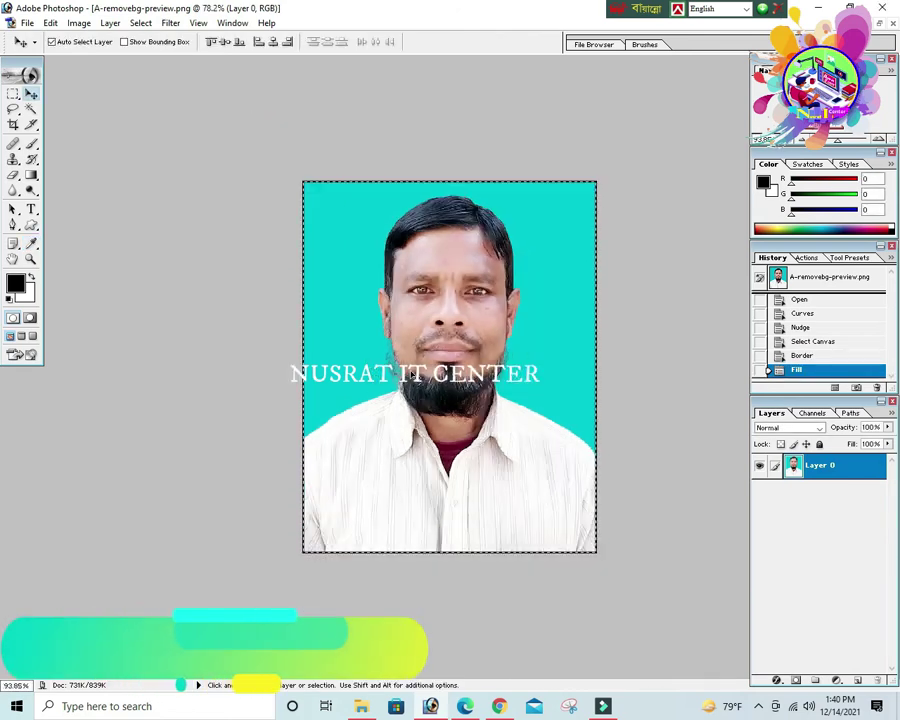
{"action": "scroll", "coordinate": [483, 376], "scroll_direction": "up", "scroll_amount": 4}
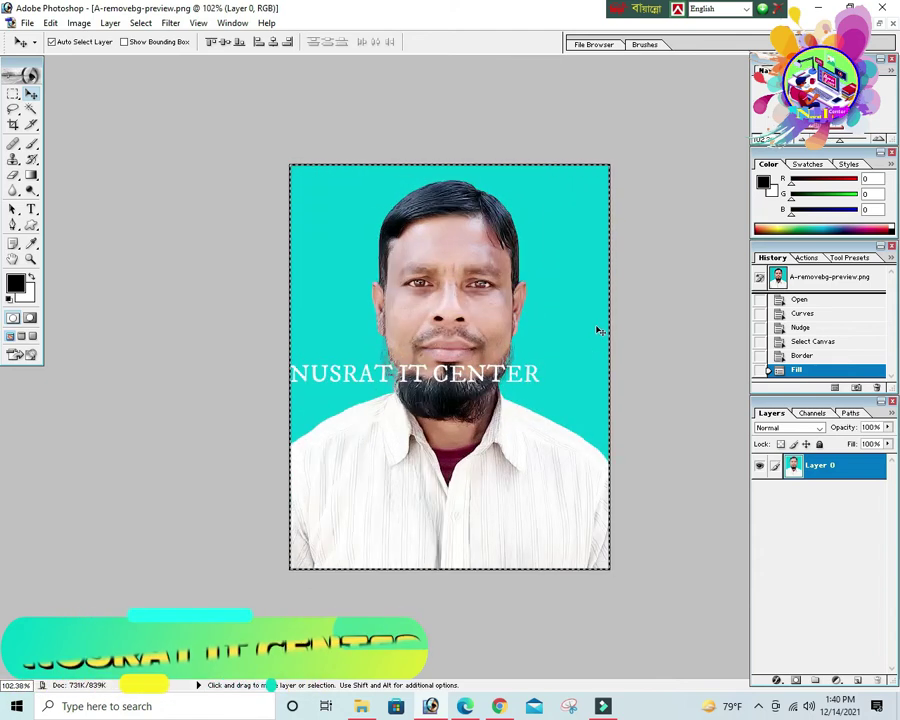
{"action": "key", "text": "ctrl+d"}
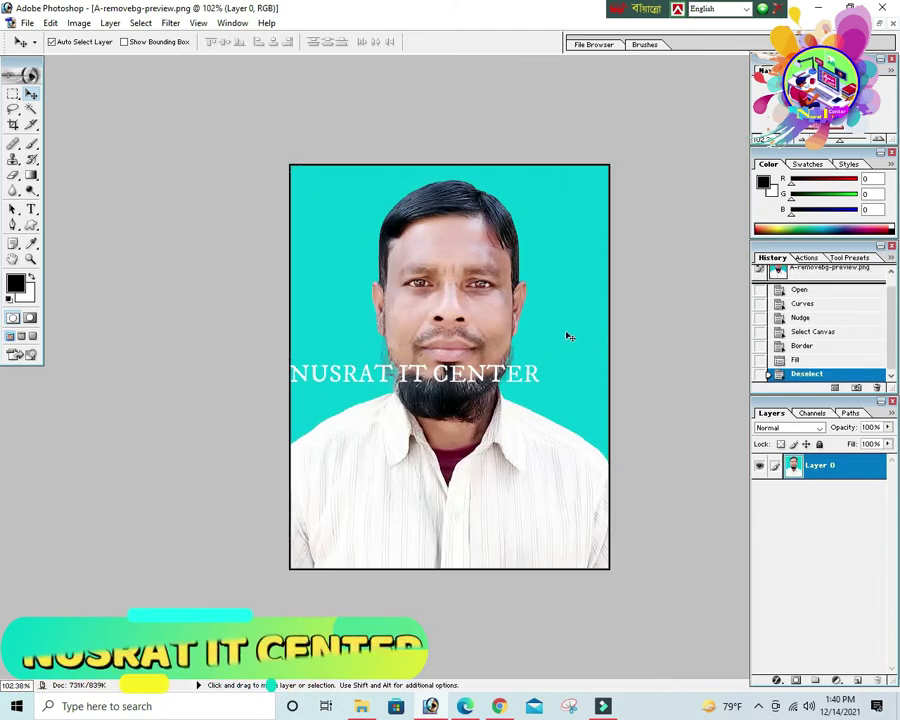
Save the framed portrait to the Desktop in JPEG format as "A-removebg-preview copy.jpg"
{"action": "scroll", "coordinate": [553, 370], "scroll_direction": "up", "scroll_amount": 2}
{"action": "scroll", "coordinate": [553, 370], "scroll_direction": "down", "scroll_amount": 3}
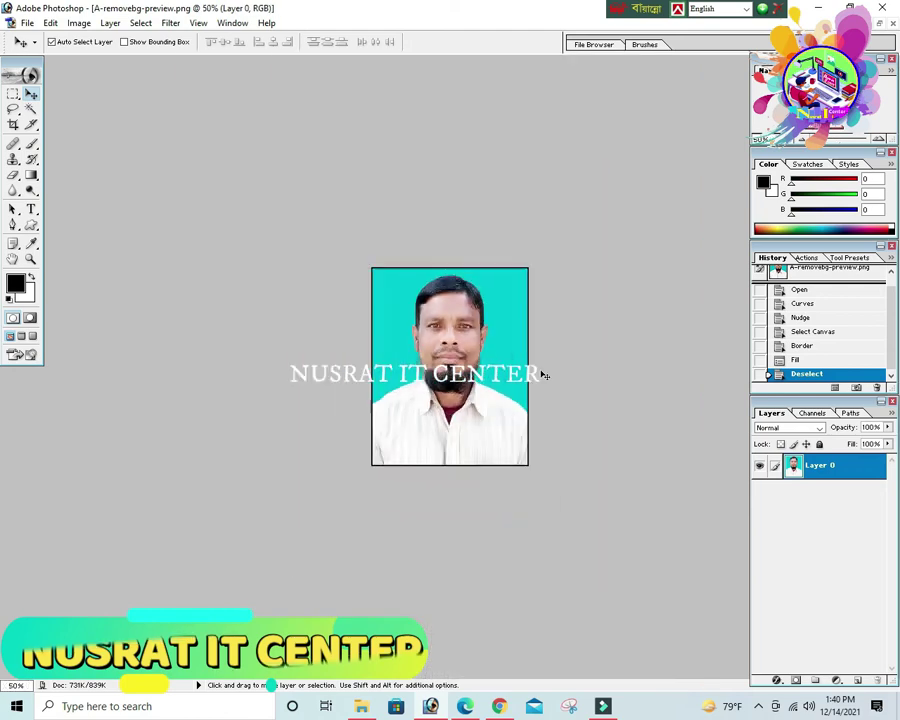
{"action": "scroll", "coordinate": [538, 373], "scroll_direction": "up", "scroll_amount": 1}
{"action": "left_click", "coordinate": [27, 22]}
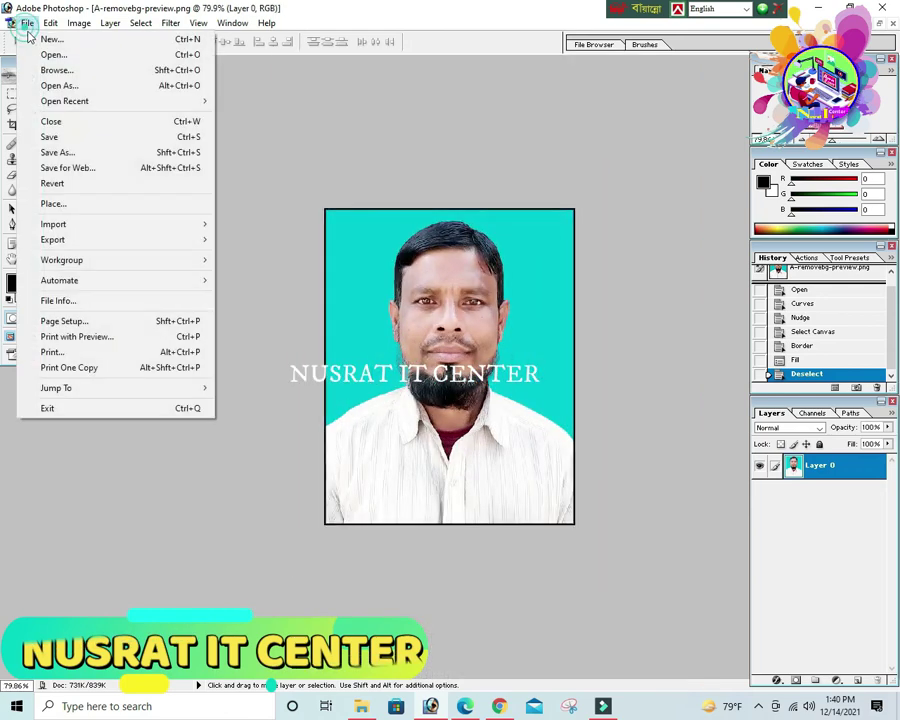
{"action": "left_click", "coordinate": [56, 152]}
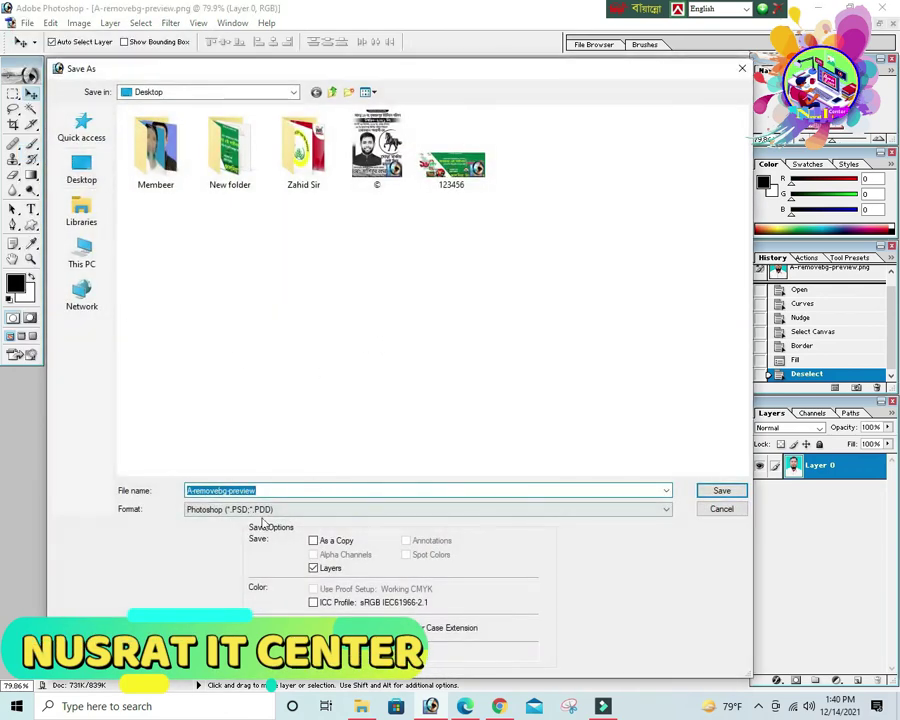
{"action": "left_click", "coordinate": [220, 510]}
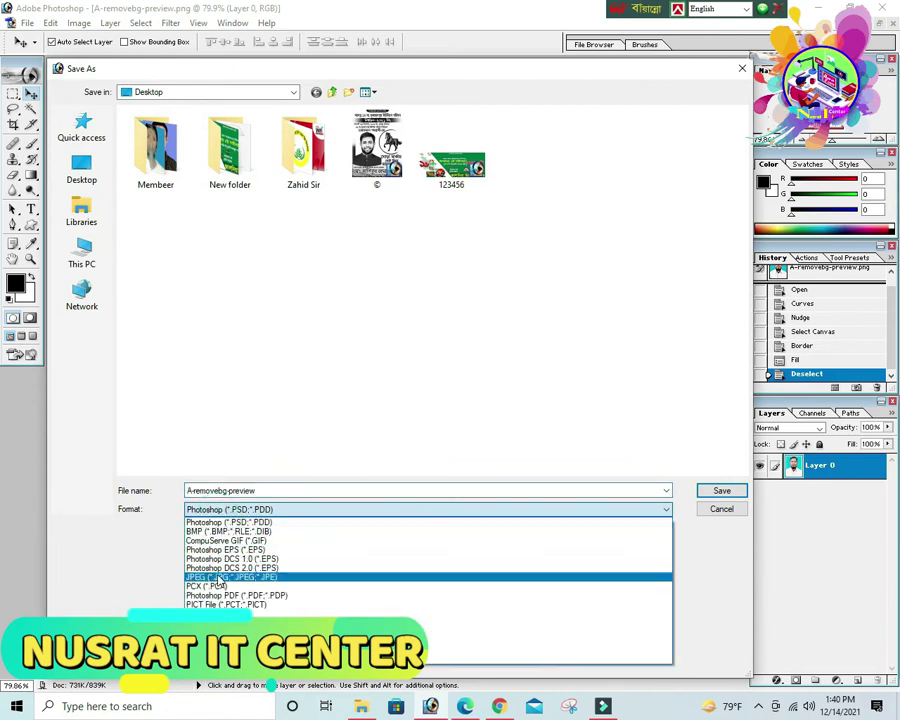
{"action": "left_click", "coordinate": [200, 571]}
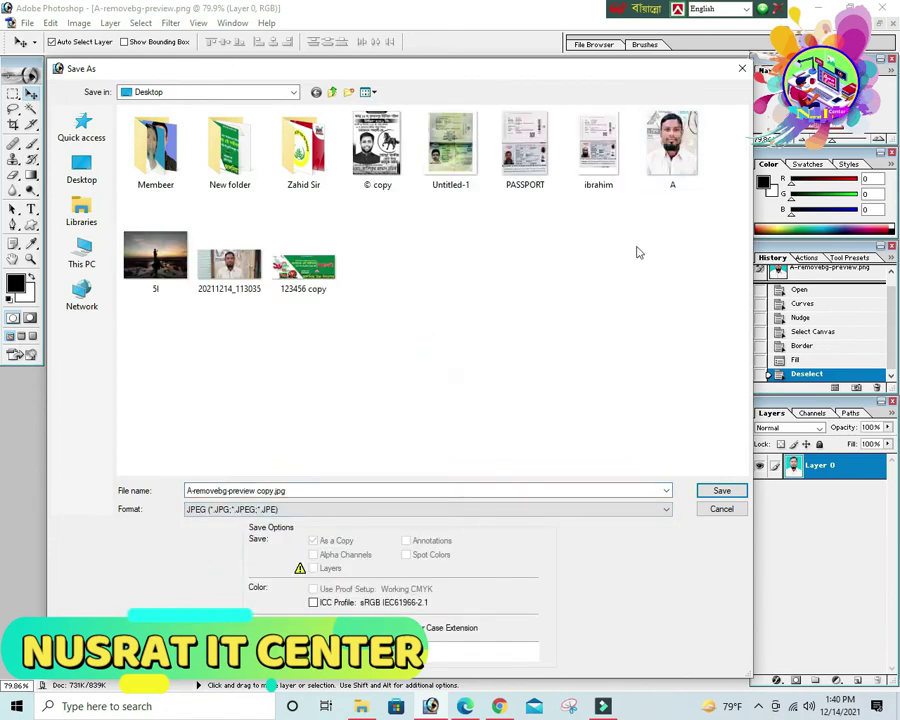
{"action": "left_click", "coordinate": [312, 490]}
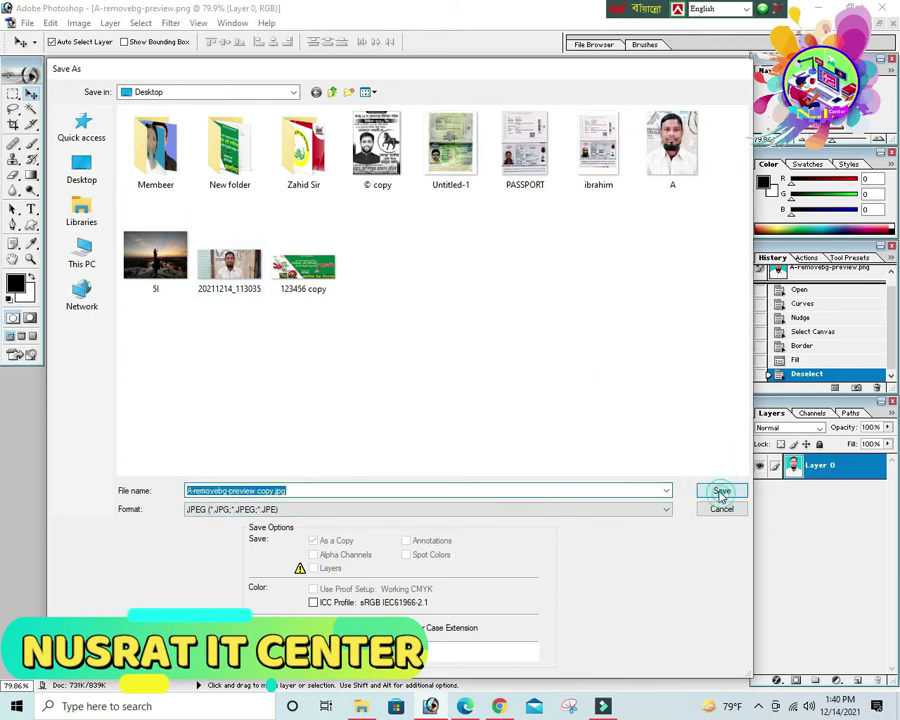
{"action": "left_click", "coordinate": [722, 490]}
{"action": "left_click", "coordinate": [764, 153]}
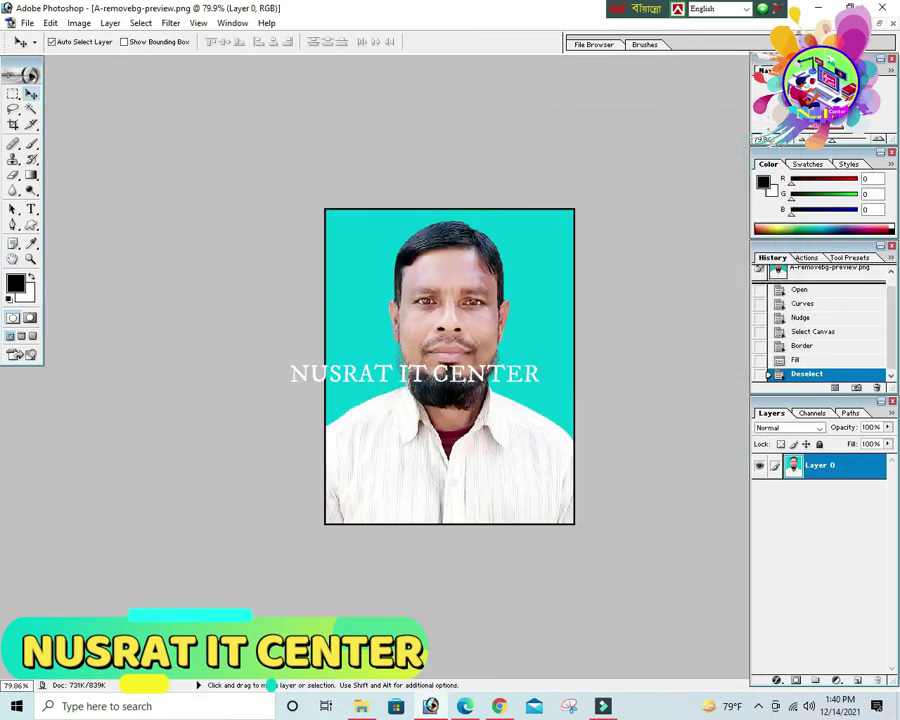
Close the PNG portrait and create a white A4 document, 210 x 297 mm at 300 pixels/inch in RGB Color mode
{"action": "left_click", "coordinate": [892, 24]}
{"action": "left_click", "coordinate": [12, 24]}
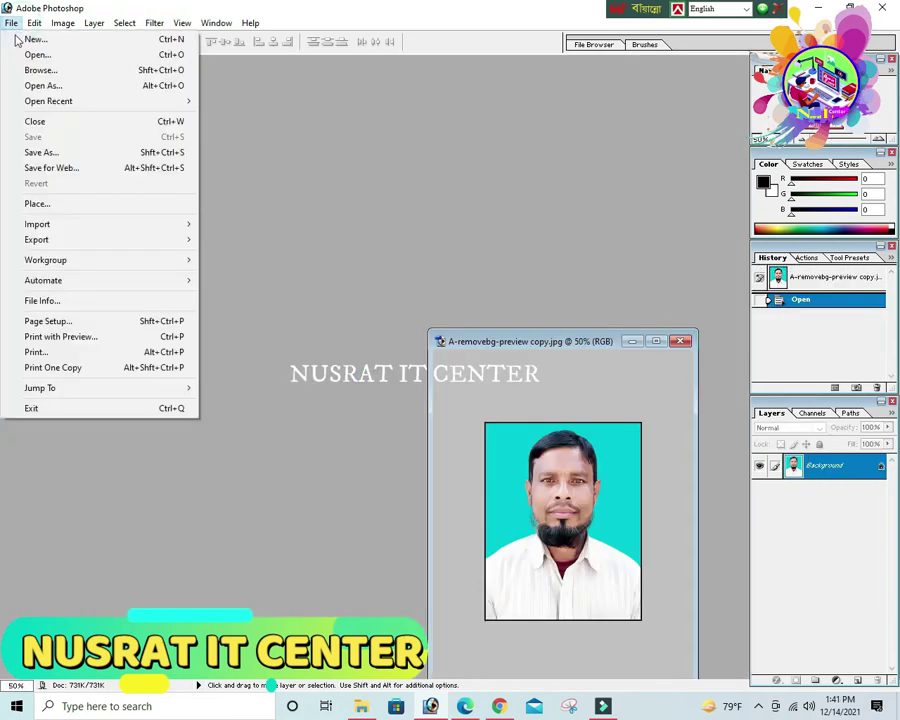
{"action": "left_click", "coordinate": [36, 40]}
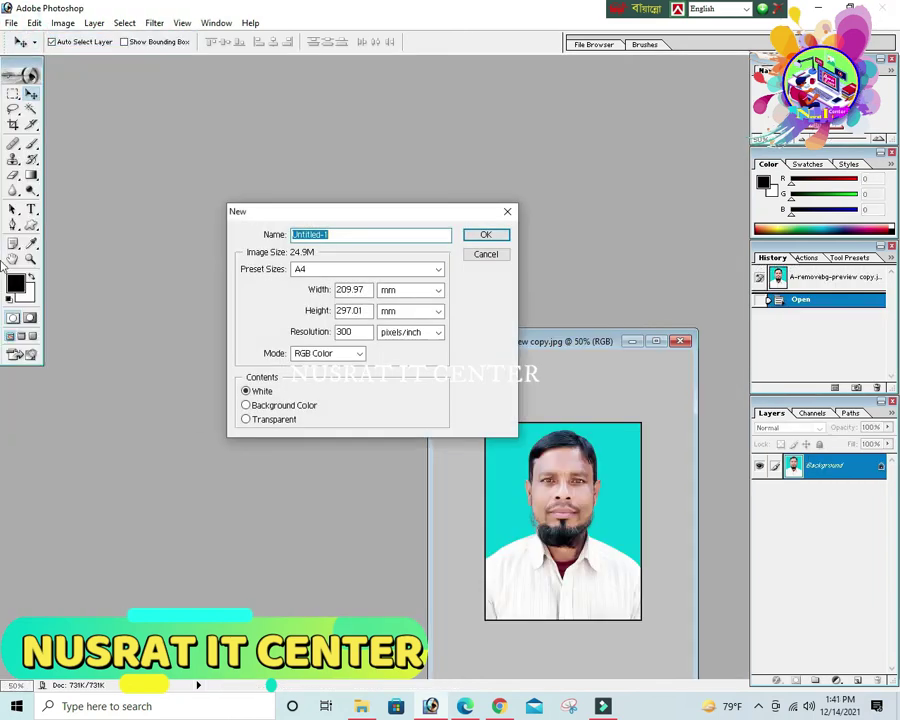
{"action": "left_click", "coordinate": [315, 270]}
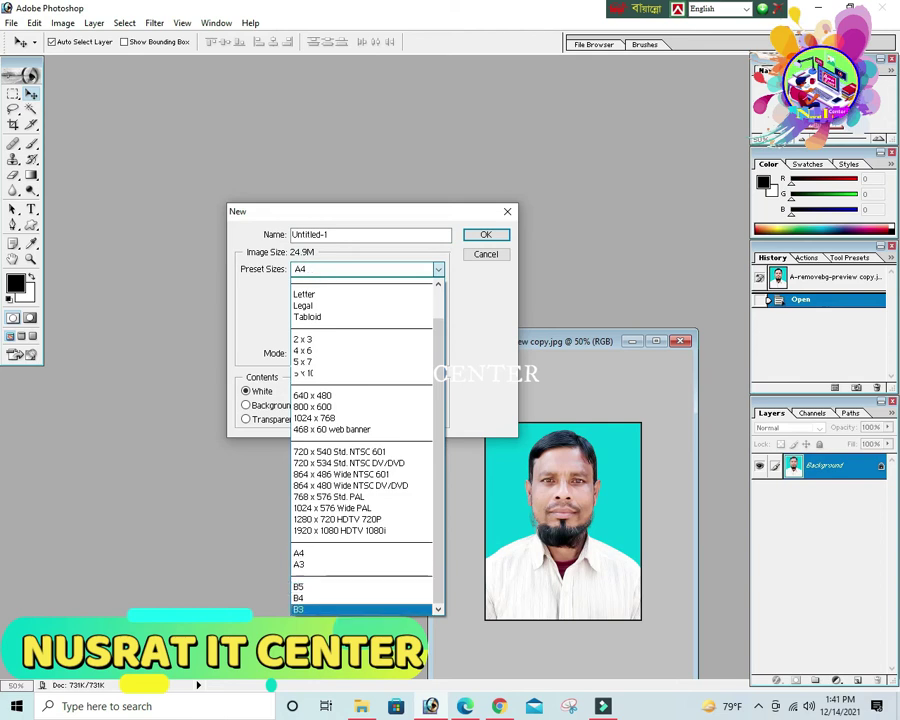
{"action": "left_click", "coordinate": [331, 555]}
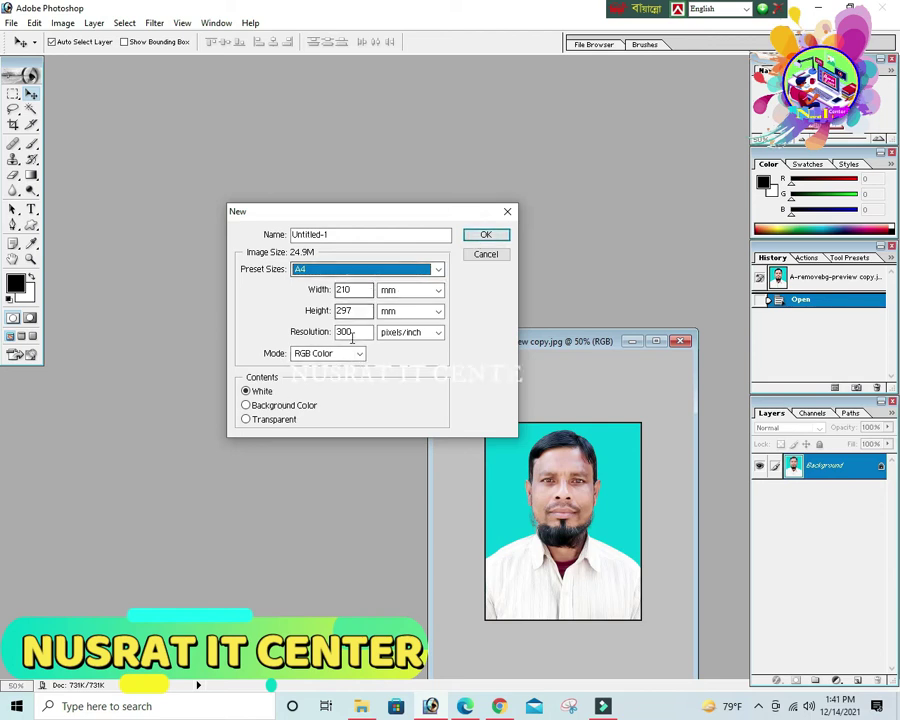
{"action": "left_click", "coordinate": [354, 356]}
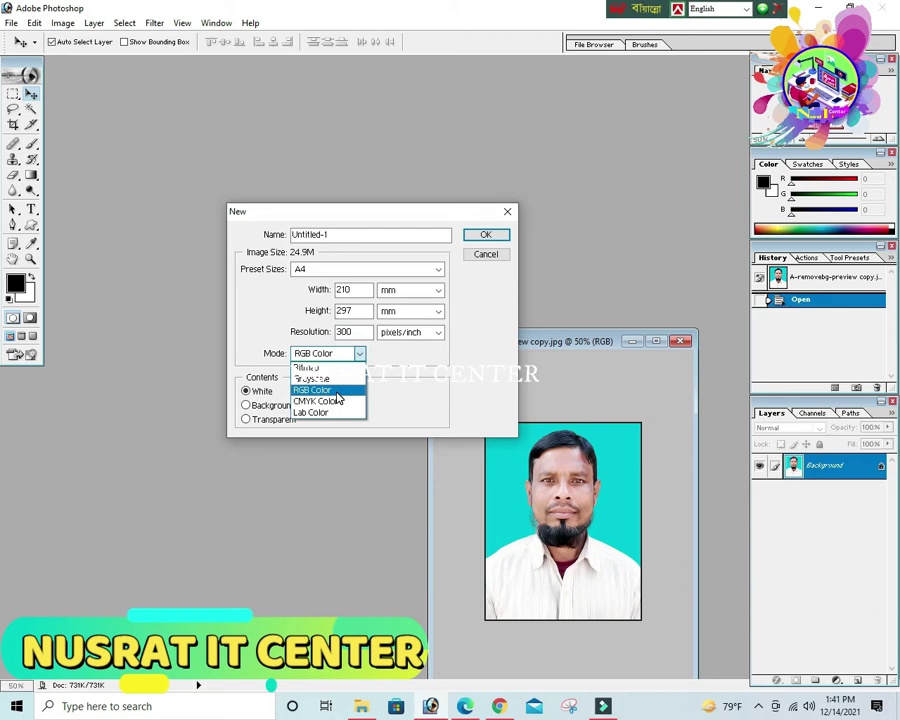
{"action": "left_click", "coordinate": [336, 391]}
{"action": "left_click", "coordinate": [486, 235]}
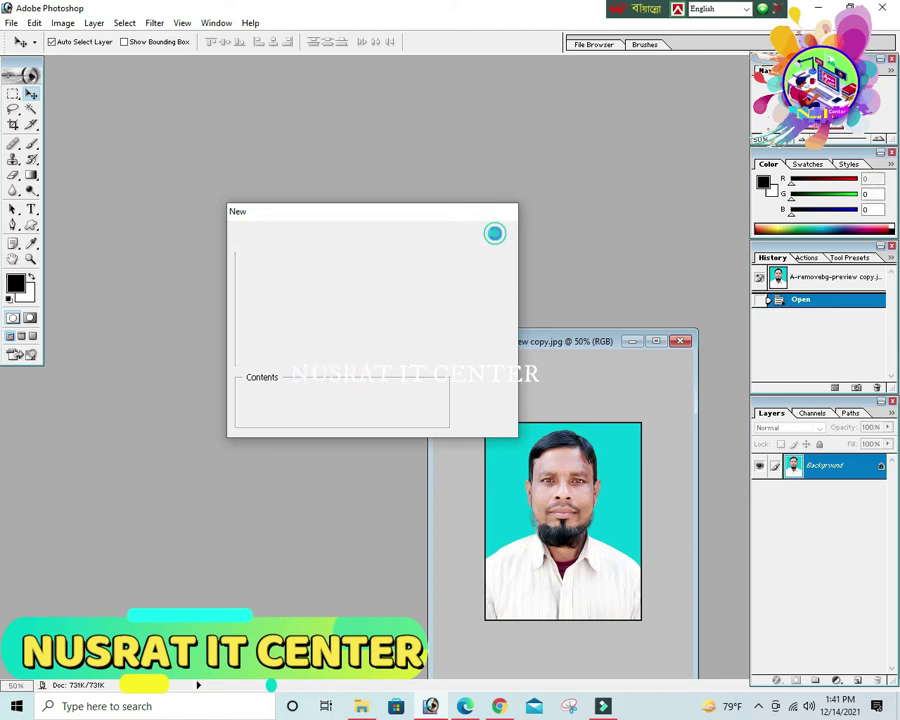
Arrange the portrait window beside the blank A4 page and rotate the portrait's canvas 90° clockwise
{"action": "left_click_drag", "start_coordinate": [323, 515], "coordinate": [424, 600]}
{"action": "left_click", "coordinate": [540, 508]}
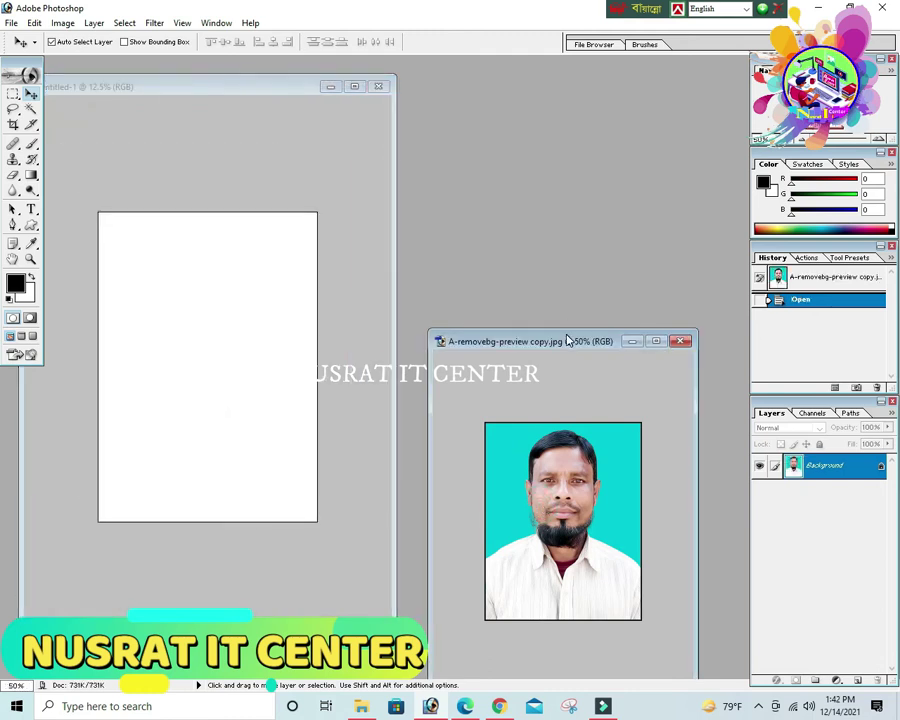
{"action": "left_click_drag", "start_coordinate": [567, 341], "coordinate": [548, 161]}
{"action": "left_click", "coordinate": [66, 24]}
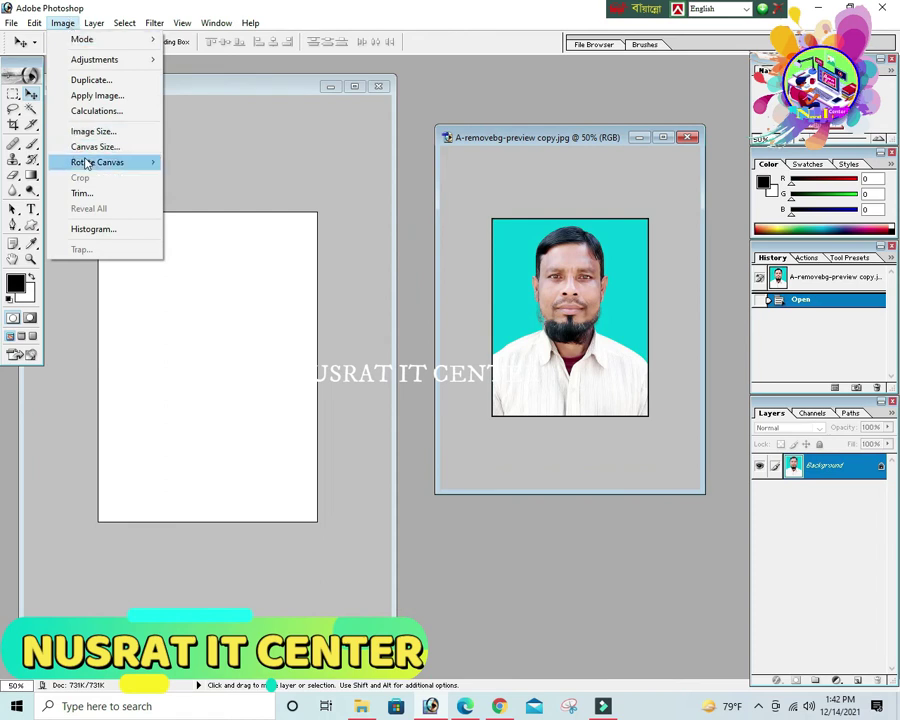
{"action": "mouse_move", "coordinate": [107, 172]}
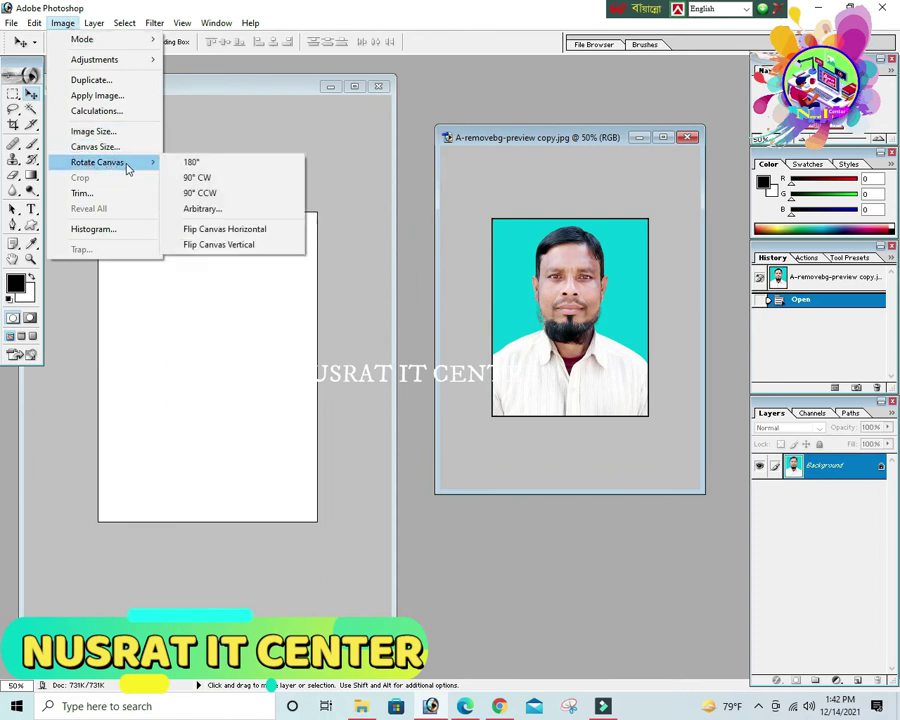
{"action": "left_click", "coordinate": [216, 180]}
Copy the rotated portrait onto the A4 page and move it into the page's top-left corner
{"action": "left_click_drag", "start_coordinate": [550, 325], "coordinate": [252, 358]}
{"action": "left_click_drag", "start_coordinate": [176, 303], "coordinate": [184, 306]}
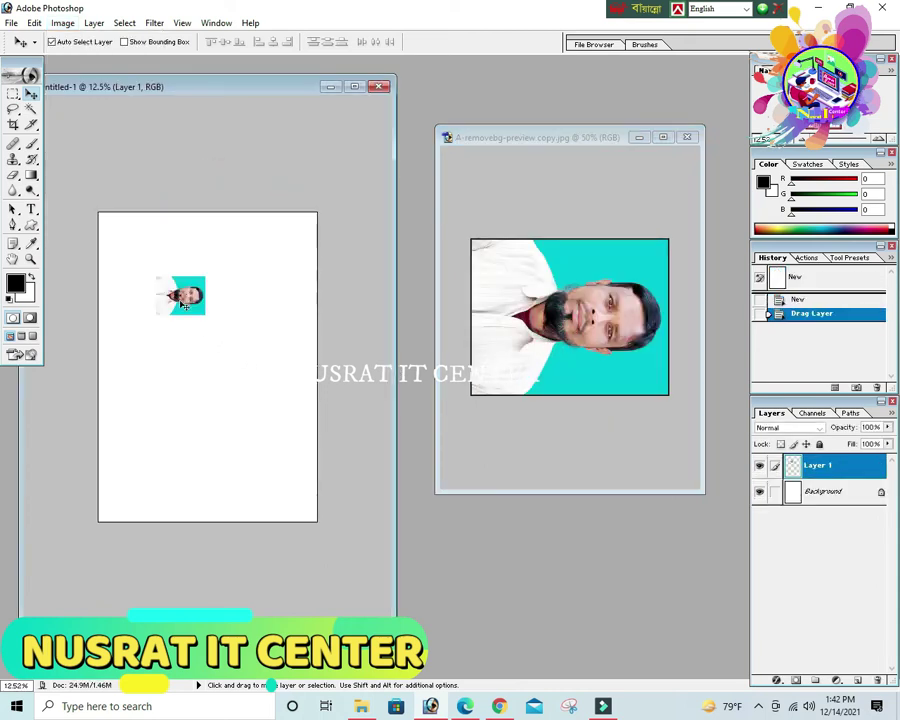
{"action": "left_click", "coordinate": [357, 88]}
{"action": "left_click", "coordinate": [412, 155], "text": "ctrl"}
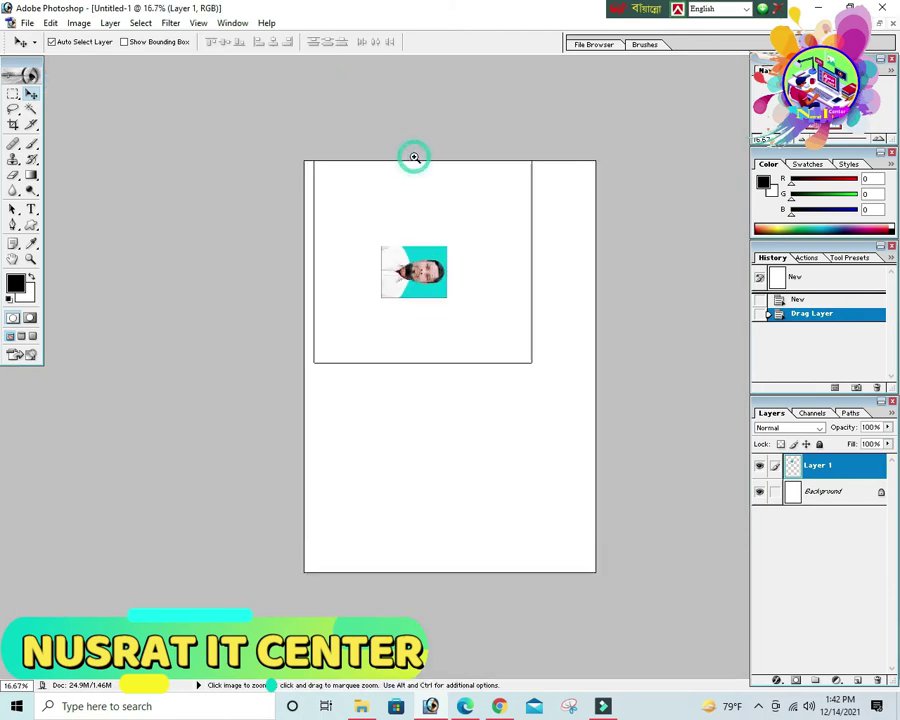
{"action": "left_click", "coordinate": [408, 162], "text": "ctrl"}
{"action": "left_click_drag", "start_coordinate": [409, 218], "coordinate": [291, 96]}
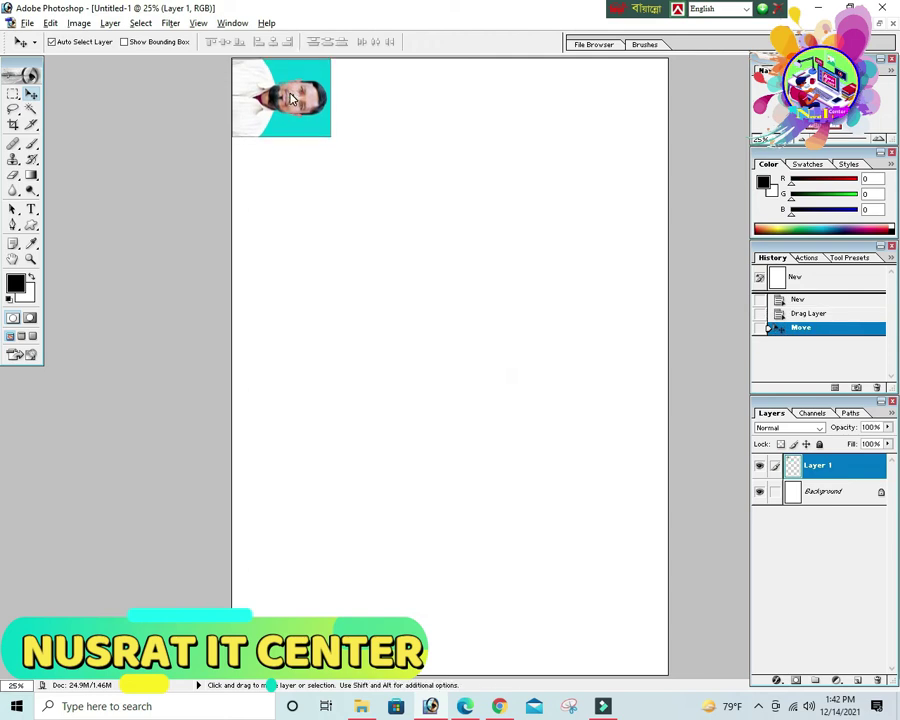
Duplicate the portrait layer and nudge the copy horizontally to sit beside the original with a small gap
{"action": "key", "text": "alt+Right"}
{"action": "key", "text": "shift+Right"}
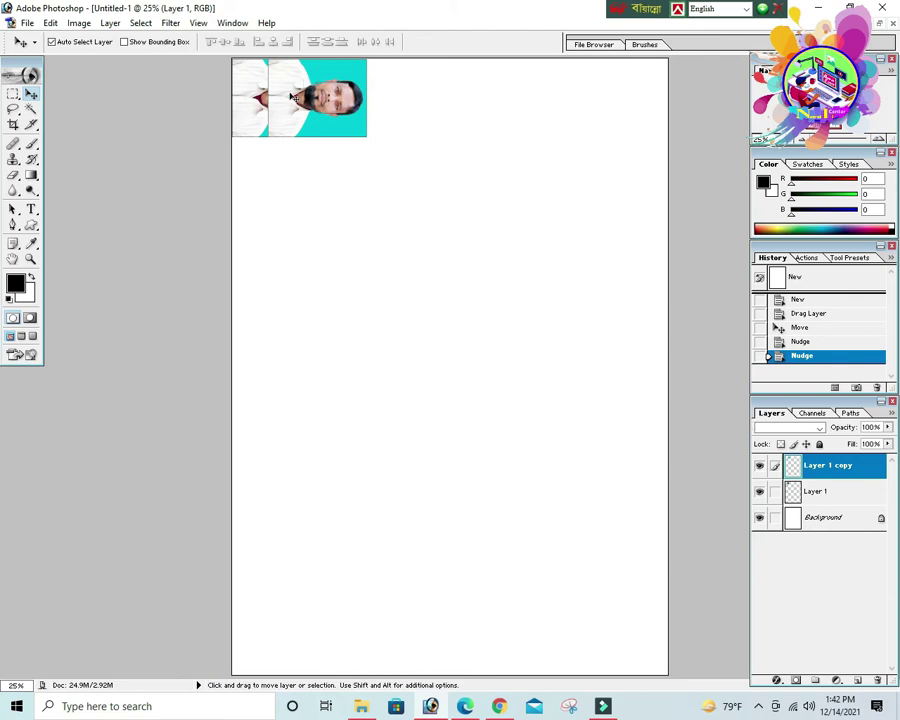
{"action": "key", "text": "shift+Right"}
{"action": "key", "text": "shift+Right"}
{"action": "key", "text": "shift+Right"}
{"action": "key", "text": "shift+Right"}
{"action": "key", "text": "shift+Right"}
{"action": "key", "text": "shift+Right"}
{"action": "key", "text": "shift+Right"}
{"action": "key", "text": "shift+Right"}
{"action": "key", "text": "shift+Right"}
{"action": "key", "text": "shift+Right"}
{"action": "key", "text": "shift+Right"}
{"action": "key", "text": "shift+Right"}
{"action": "key", "text": "shift+Right"}
{"action": "key", "text": "shift+Right"}
{"action": "key", "text": "shift+Right"}
{"action": "key", "text": "shift+Right"}
{"action": "key", "text": "shift+Right"}
{"action": "key", "text": "shift+Right"}
{"action": "key", "text": "shift+Right"}
{"action": "key", "text": "shift+Right"}
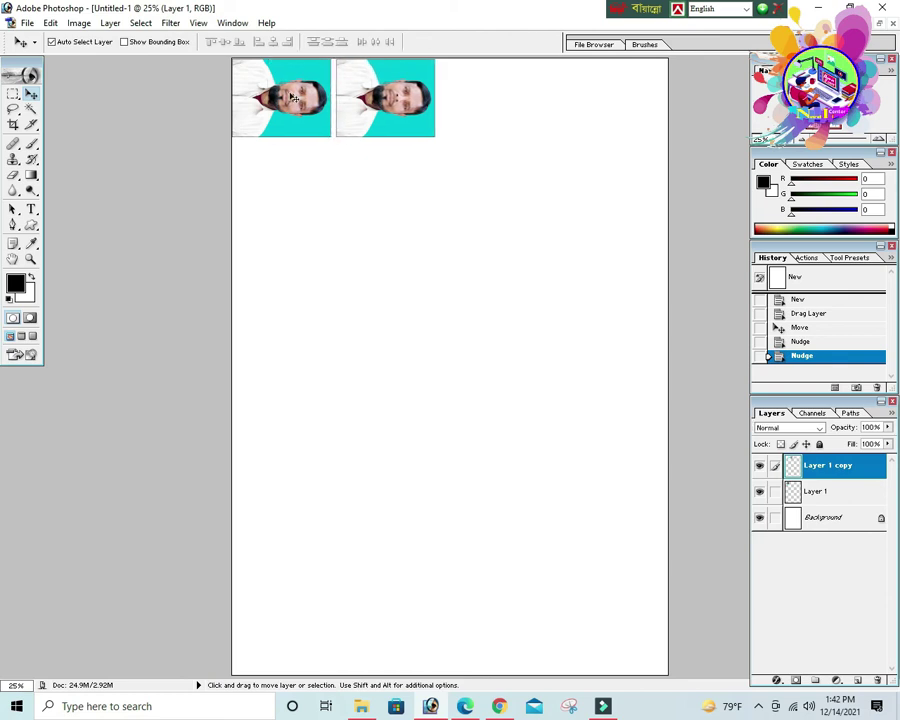
Set up the page's print position with Center Image off and a top offset of 0 inches
{"action": "key", "text": "ctrl+p"}
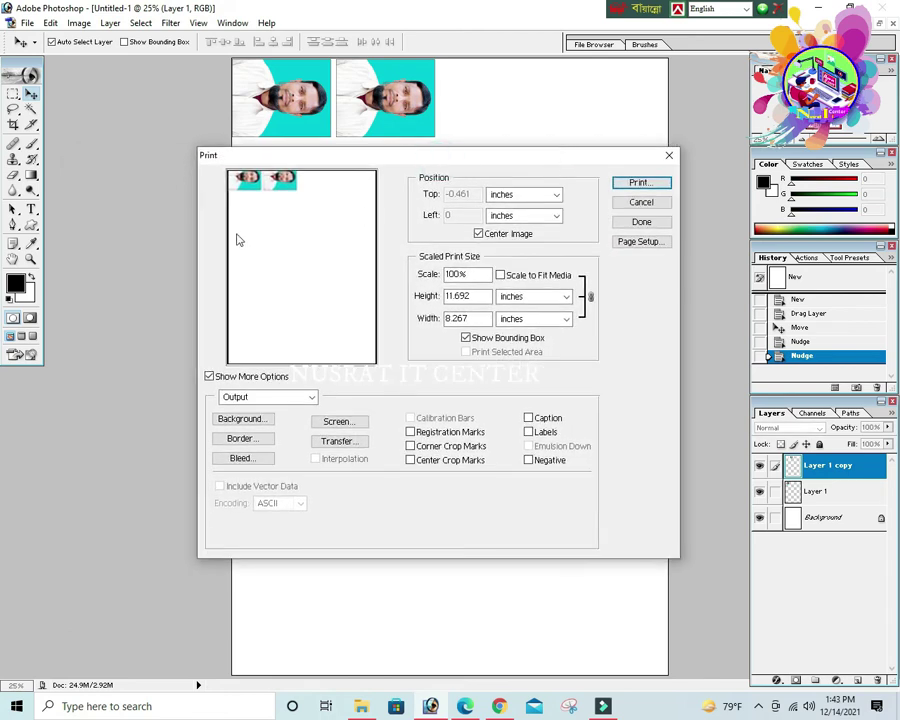
{"action": "left_click", "coordinate": [478, 234]}
{"action": "left_click_drag", "start_coordinate": [476, 194], "coordinate": [392, 192]}
{"action": "type", "text": "0"}
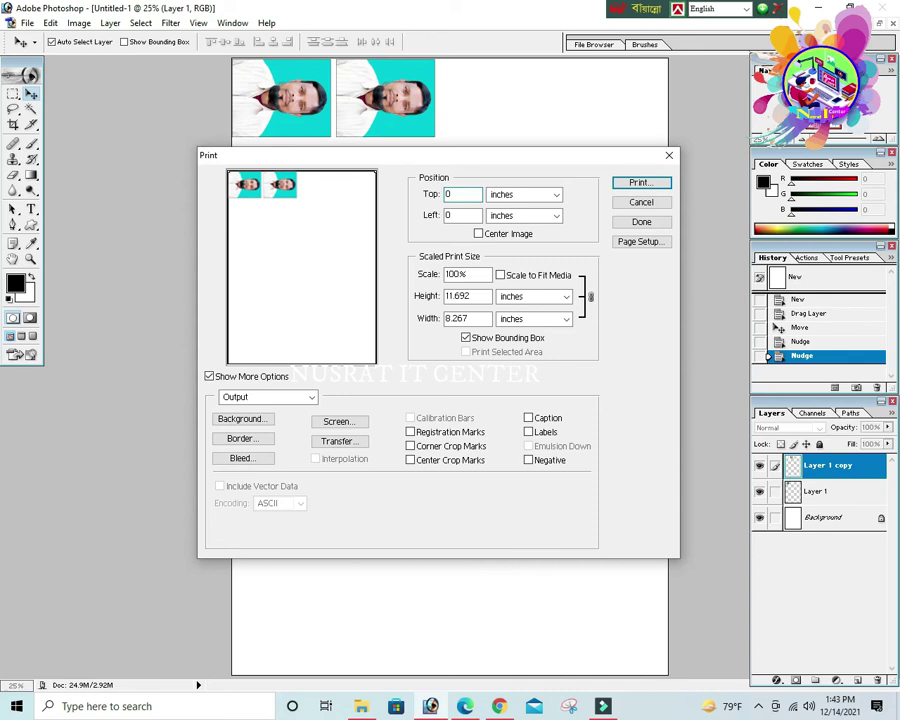
Proceed with printing despite clipping and set the EPSON L380 Series to Epson Matte paper and High quality
{"action": "left_click", "coordinate": [662, 182]}
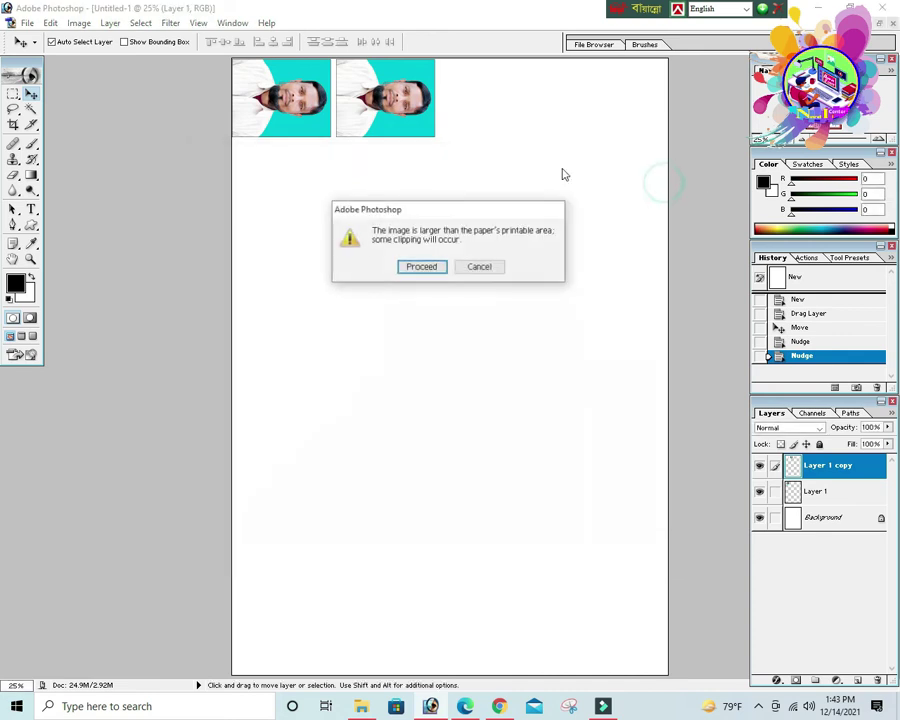
{"action": "left_click", "coordinate": [435, 267]}
{"action": "left_click", "coordinate": [525, 95]}
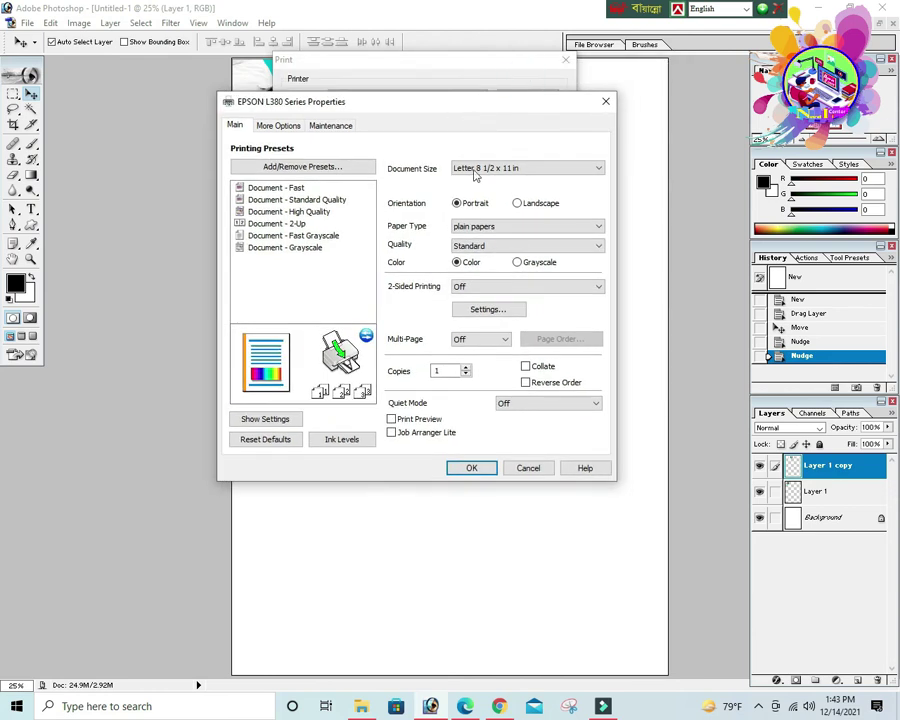
{"action": "left_click", "coordinate": [484, 226]}
{"action": "left_click", "coordinate": [489, 248]}
{"action": "left_click", "coordinate": [489, 247]}
{"action": "left_click", "coordinate": [484, 269]}
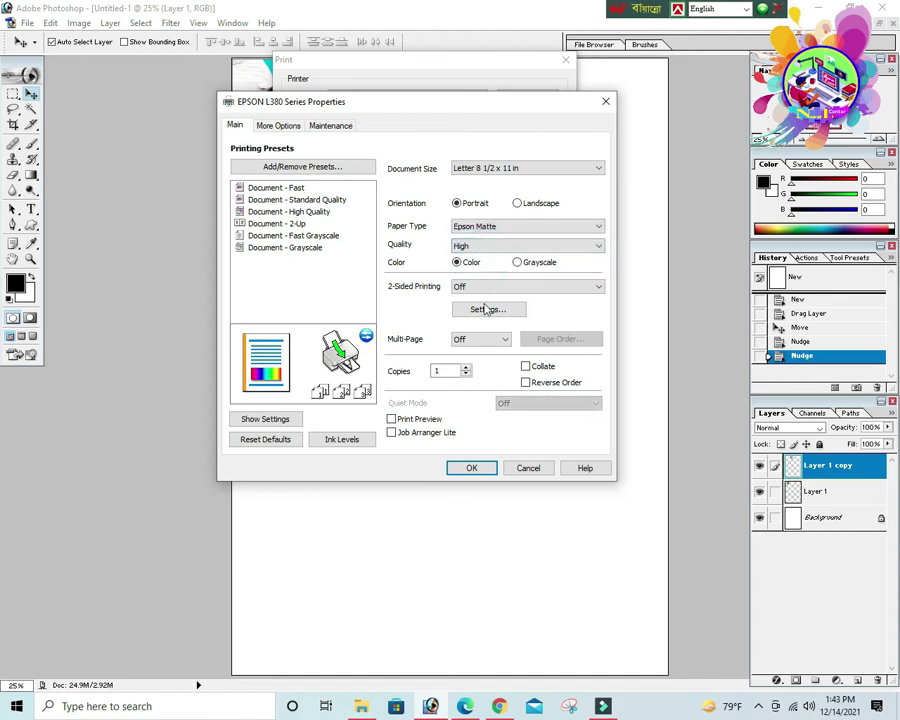
{"action": "left_click", "coordinate": [478, 470]}
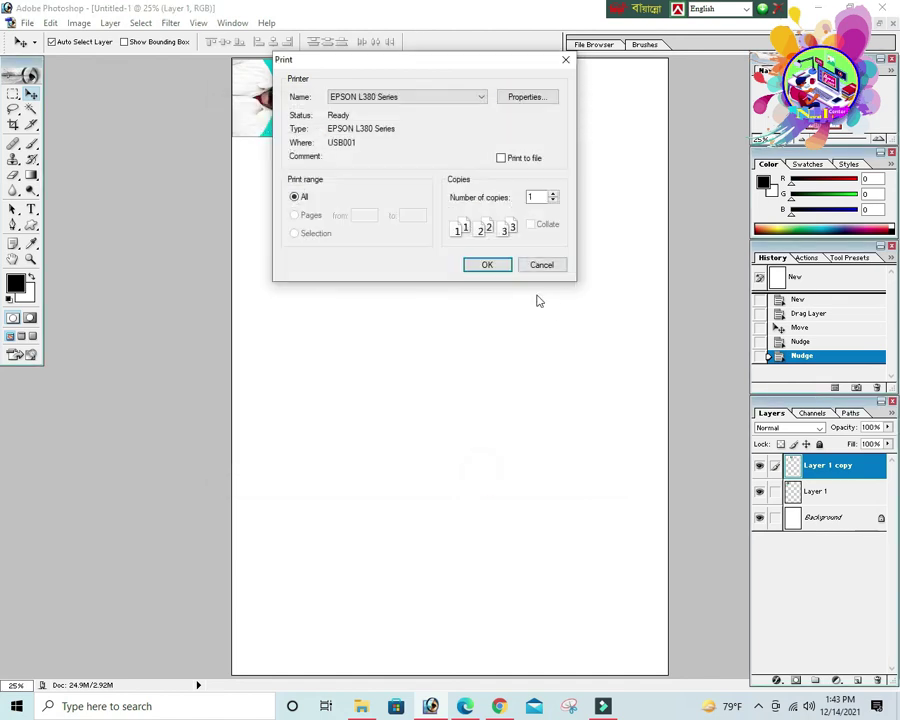